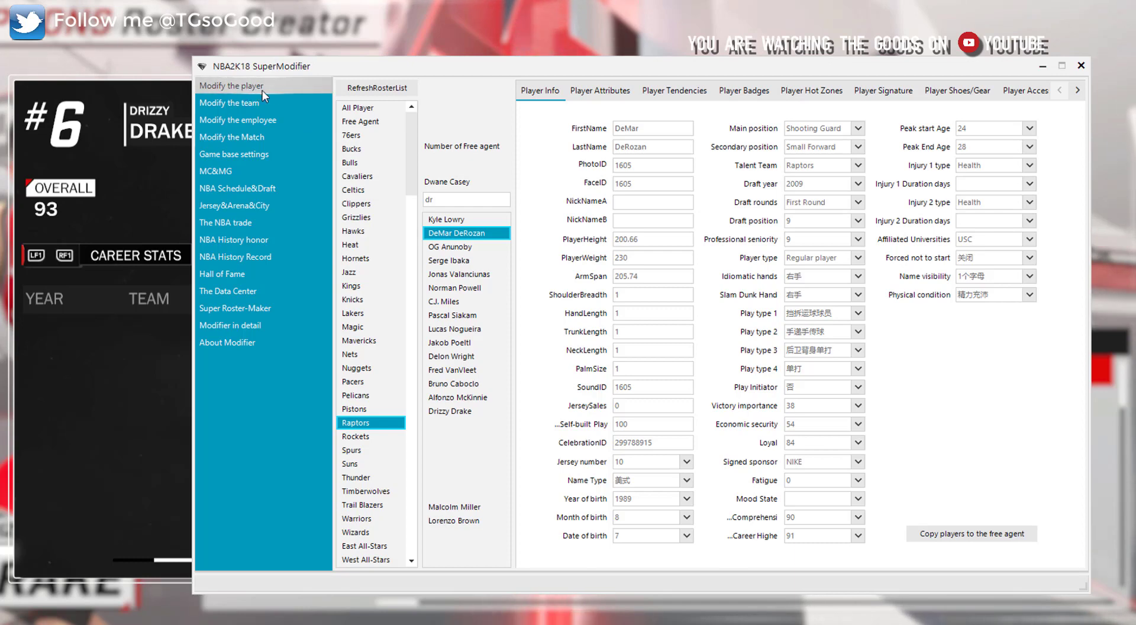
Review the selected Raptors player's attributes, tendencies, badges, hot zones, signature and shoes/gear, returning to the attributes.
click(236, 89)
click(596, 92)
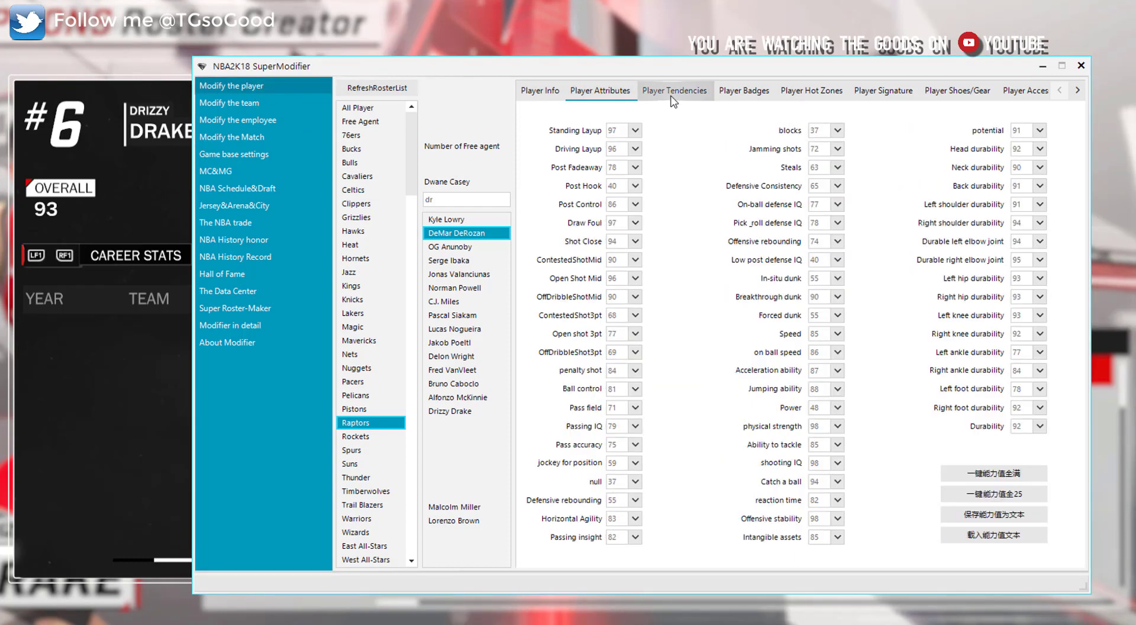
click(675, 90)
click(744, 91)
click(811, 90)
click(883, 90)
click(957, 91)
click(811, 90)
click(618, 95)
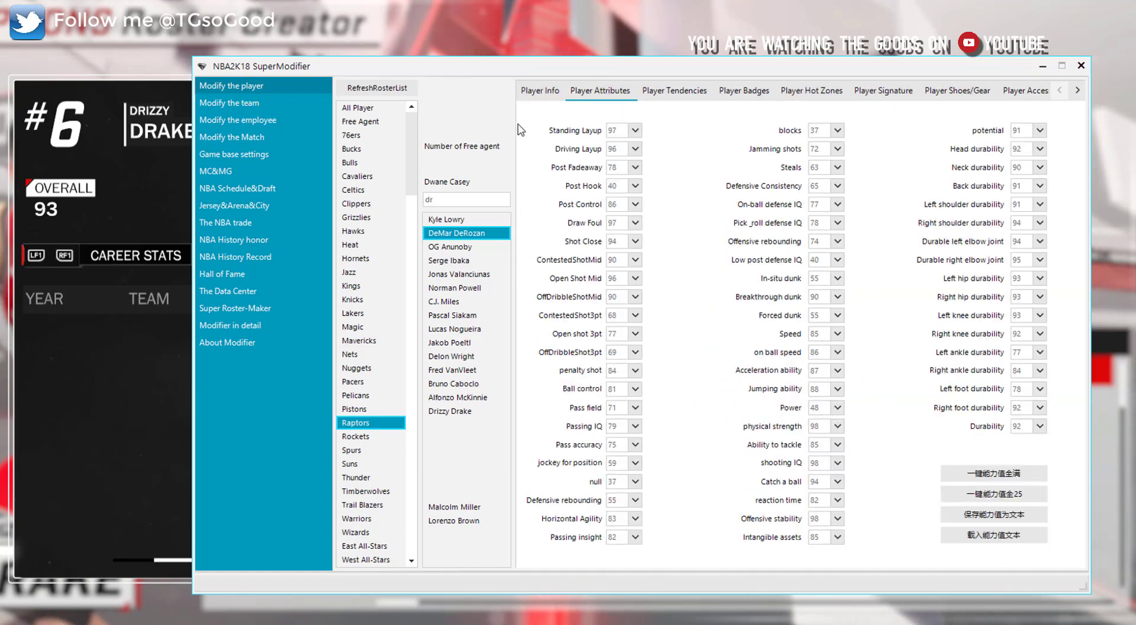
Load the list of teams in the Modify the team section.
click(232, 102)
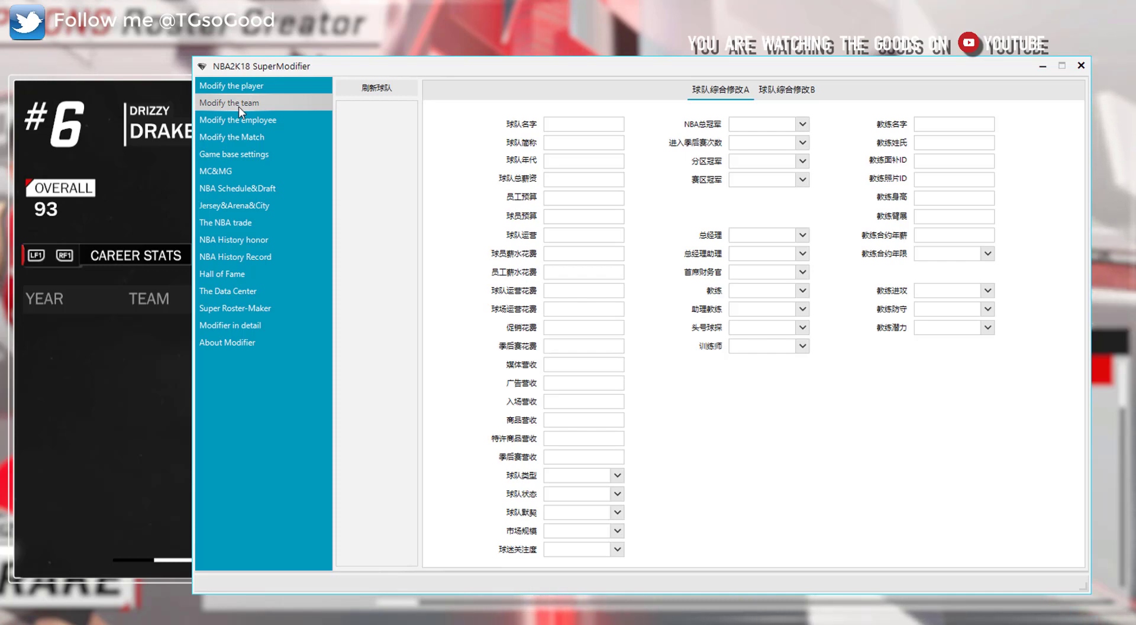
click(244, 118)
click(247, 104)
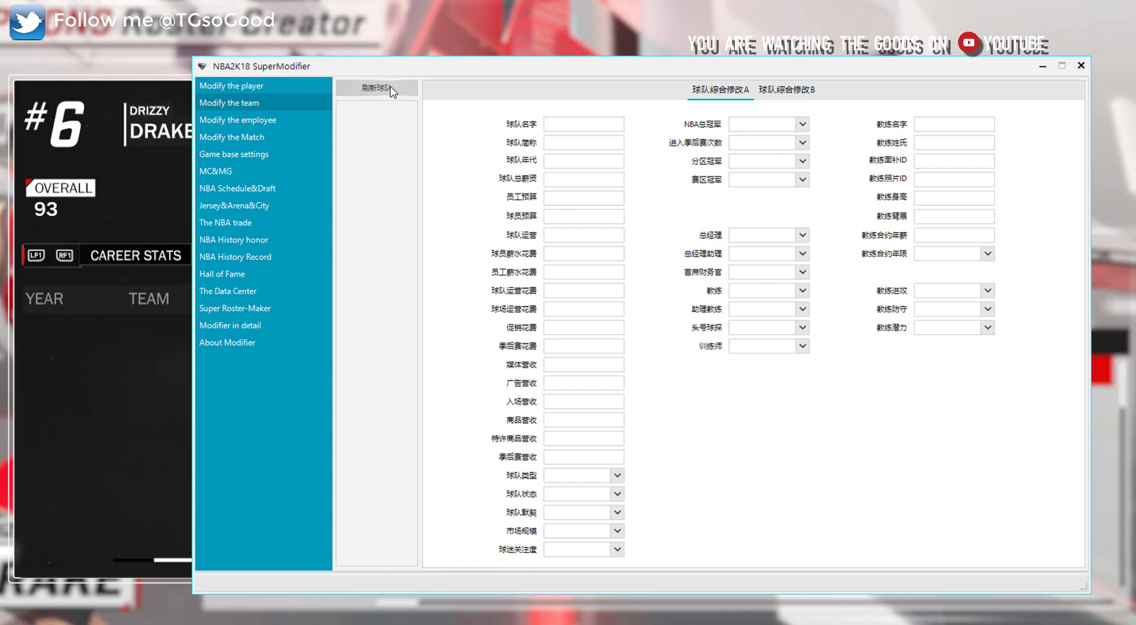
click(391, 89)
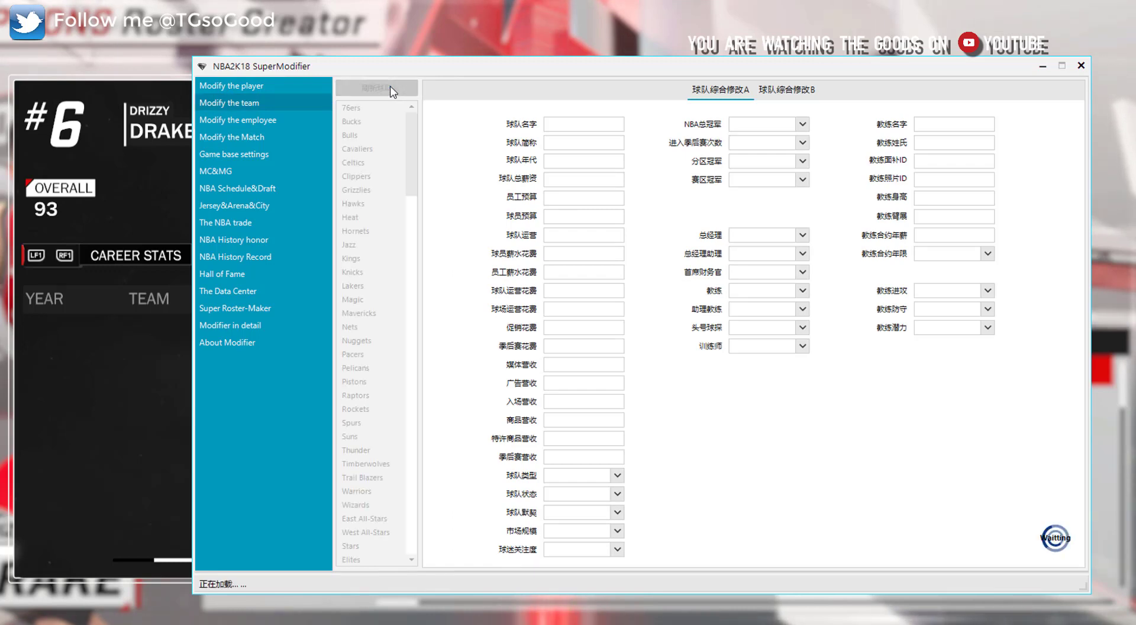
click(243, 89)
click(249, 104)
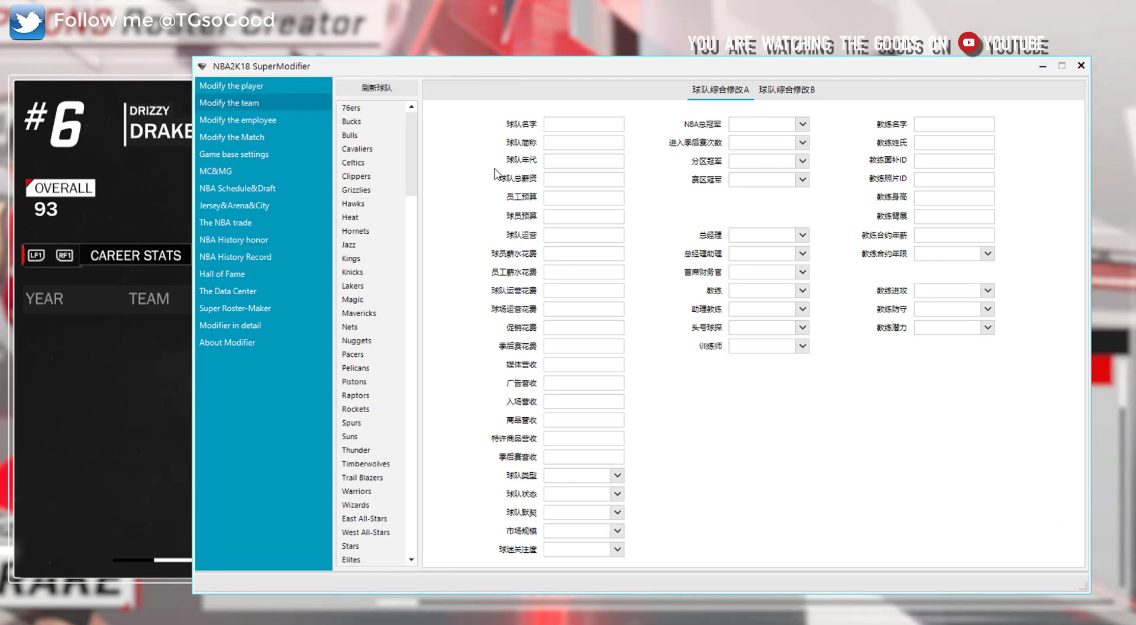
click(372, 89)
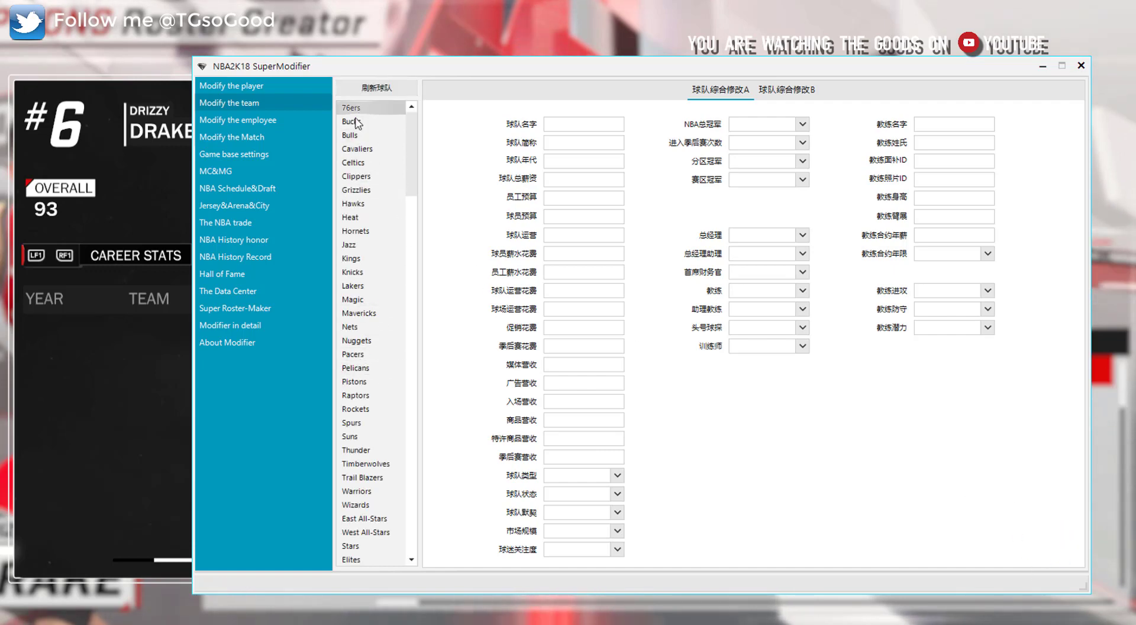
Examine the team and head coach details from the Bucks through the Clippers, including the coach's face ID, team abbreviation and team name.
click(355, 126)
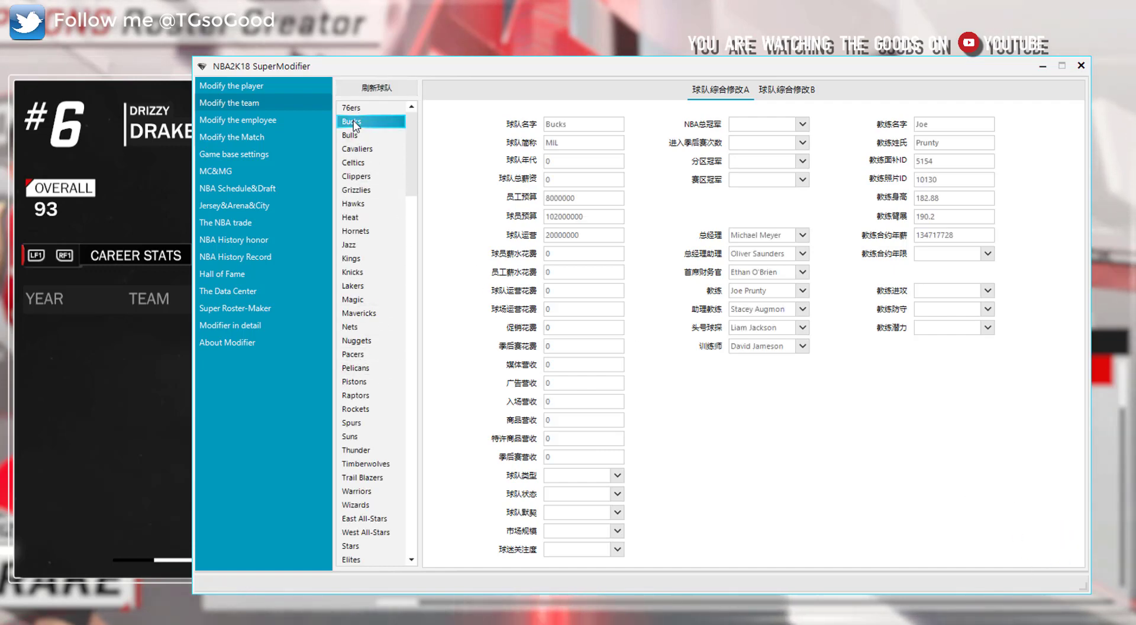
key(Down)
key(Down)
key(Down)
key(Down)
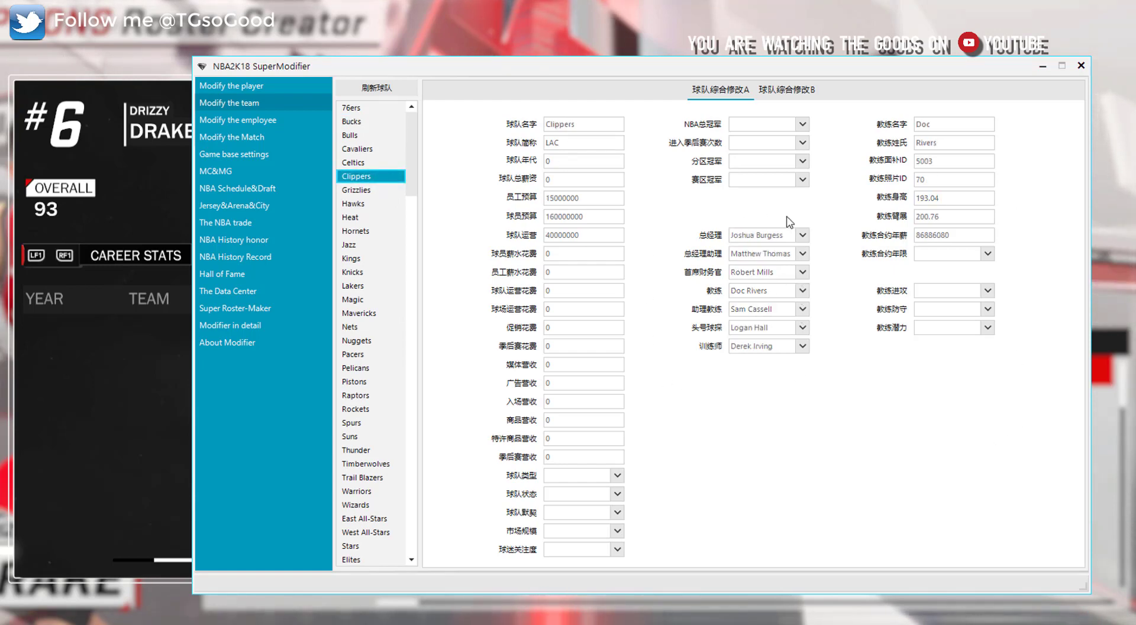
click(946, 122)
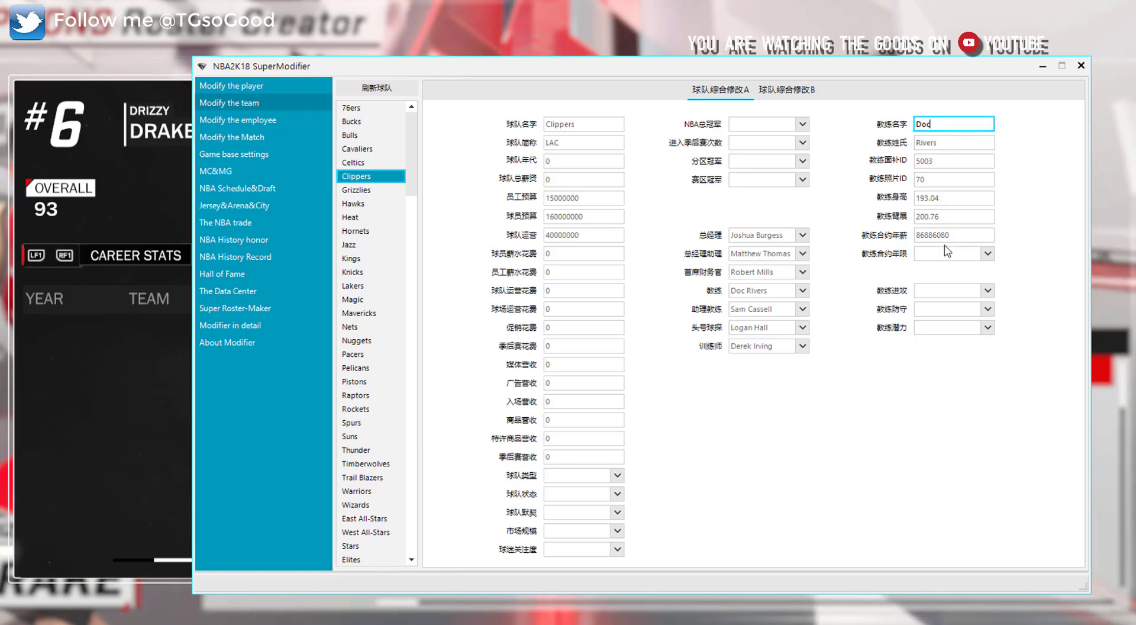
click(959, 164)
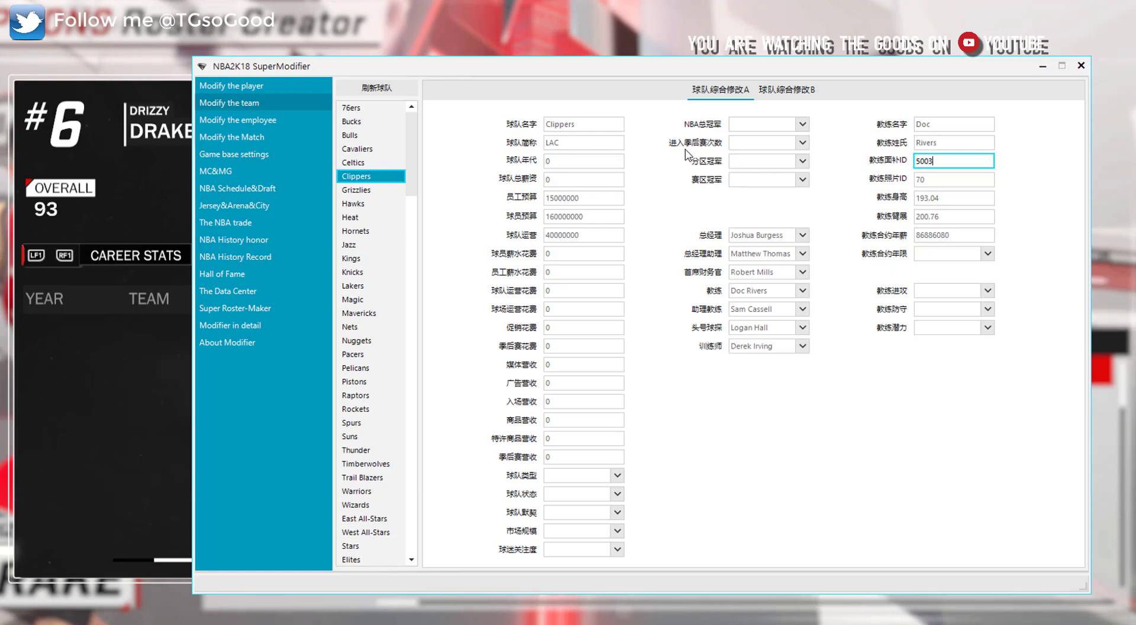
double_click(580, 142)
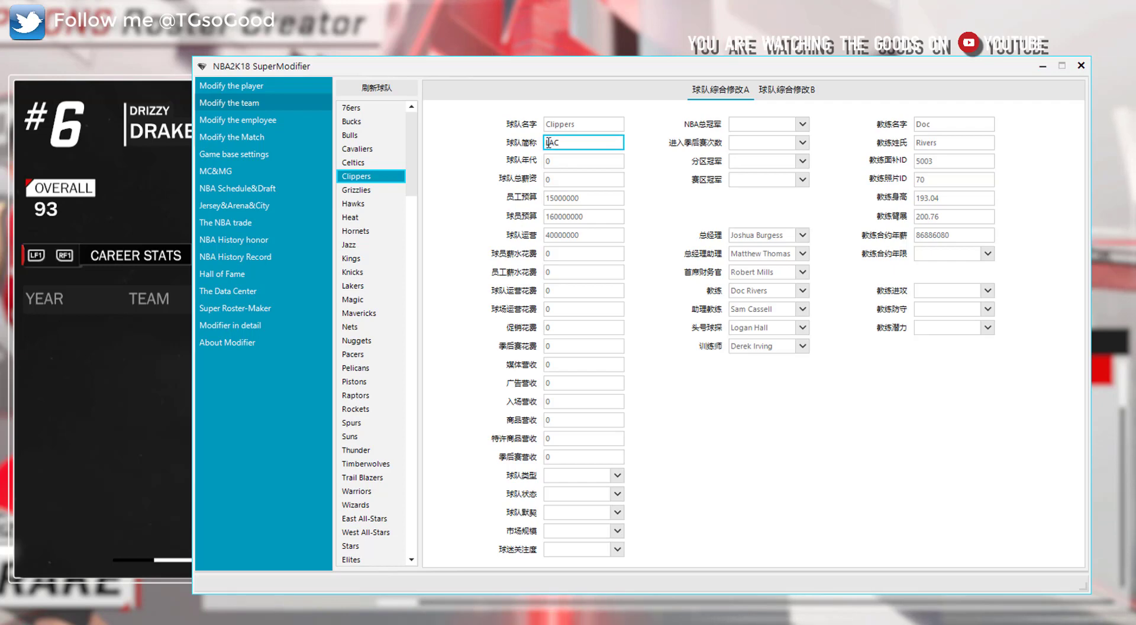
double_click(591, 123)
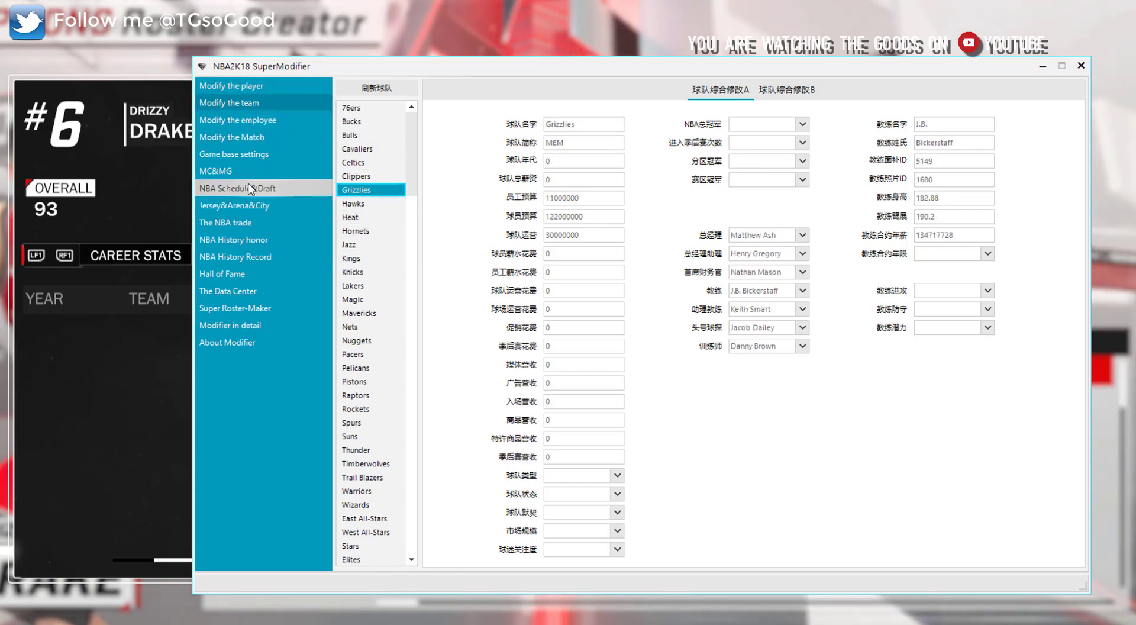
Load the staff list in the Modify the employee section and check several coaches' entries against the team section.
click(243, 120)
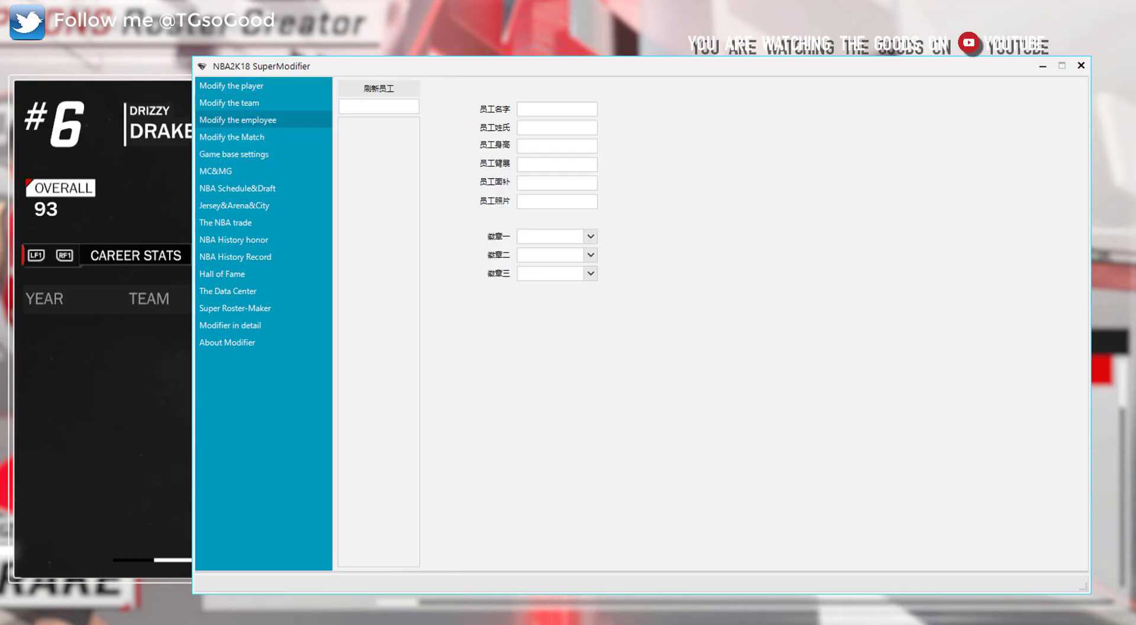
click(387, 95)
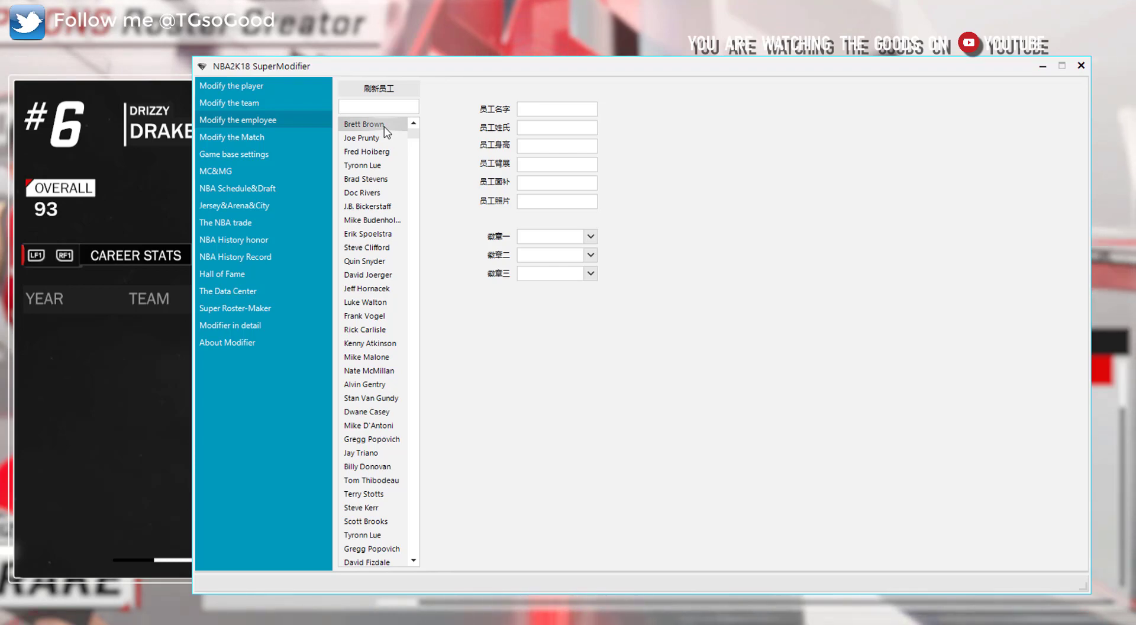
click(384, 126)
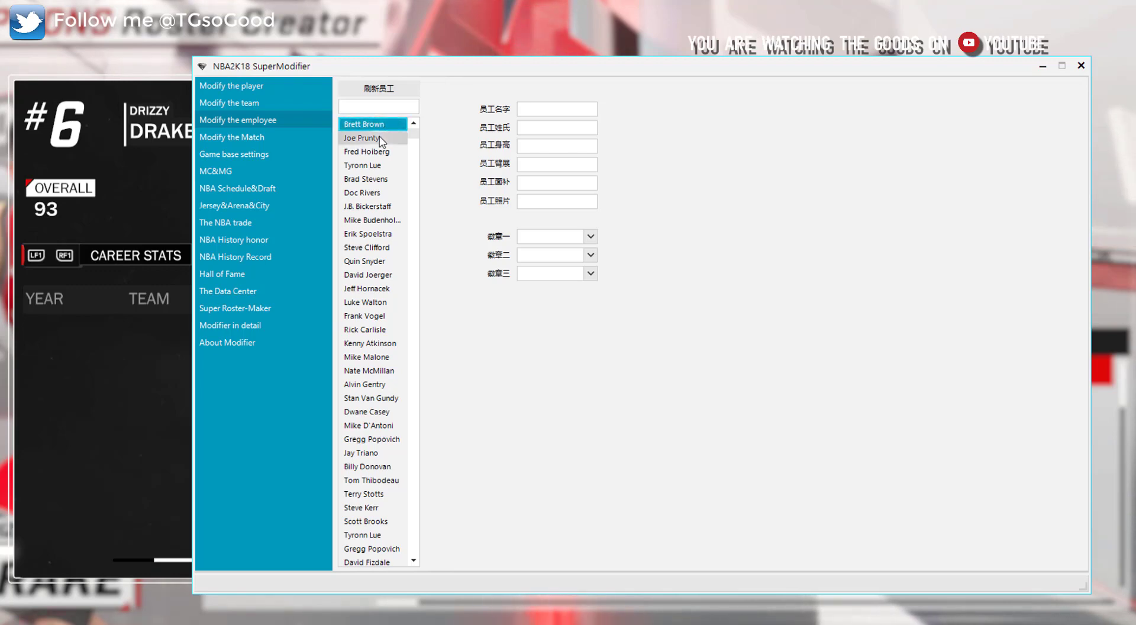
click(377, 139)
click(367, 153)
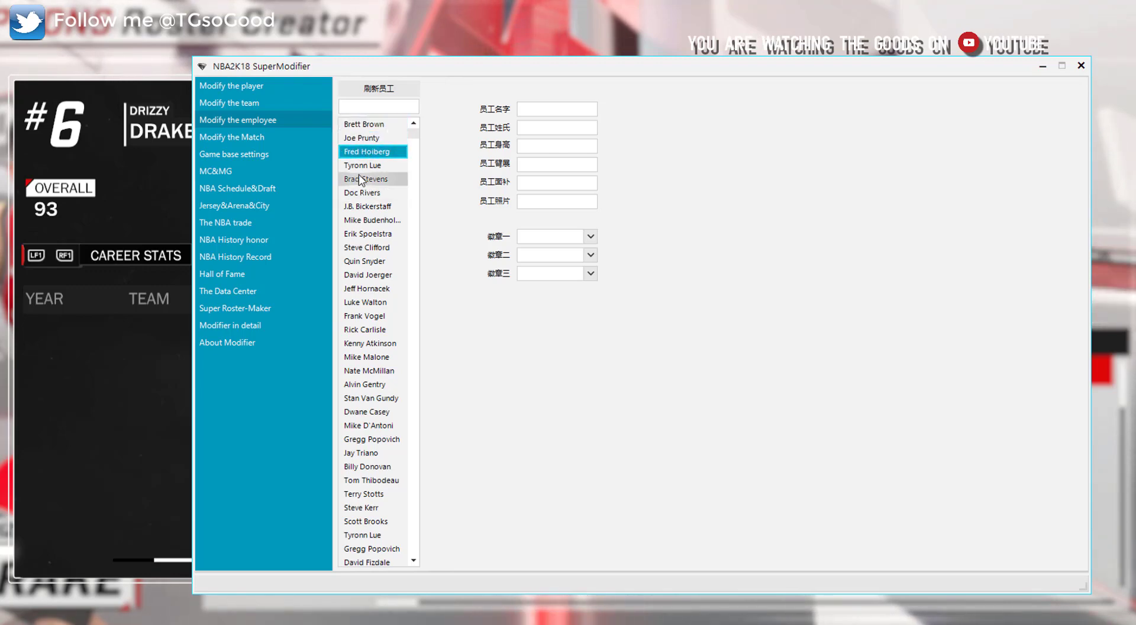
click(364, 167)
click(359, 194)
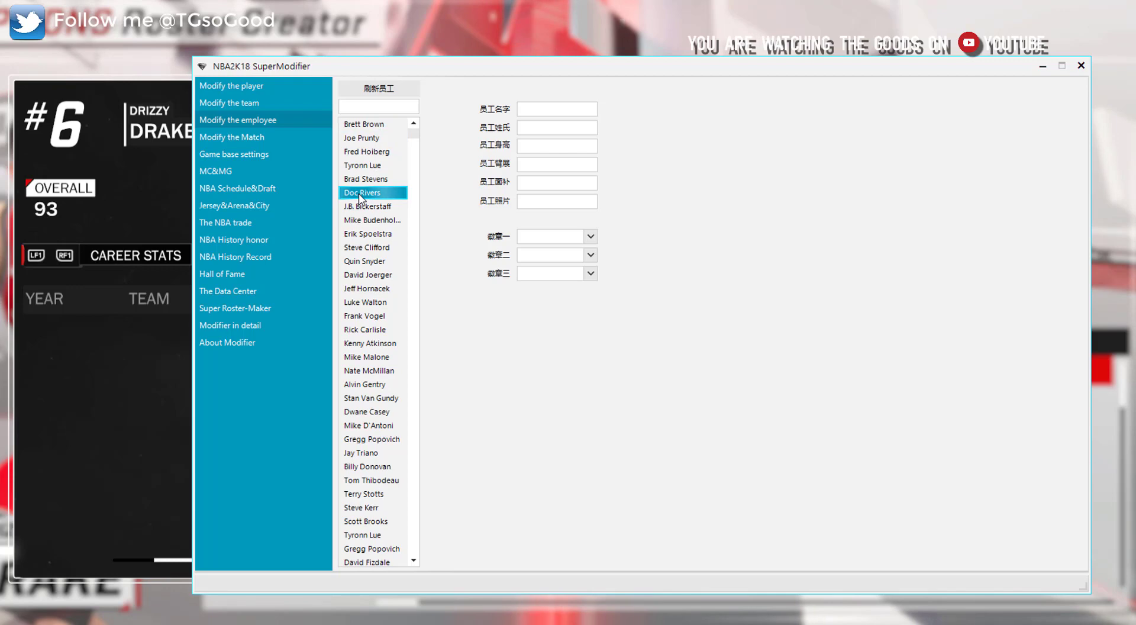
click(367, 248)
click(282, 106)
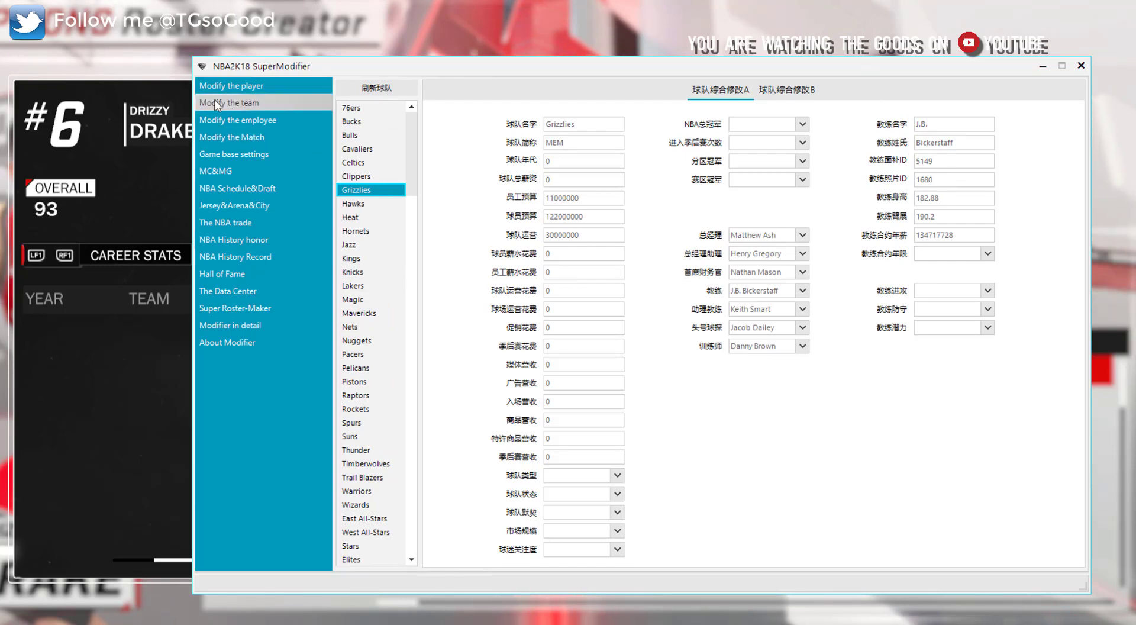
click(236, 120)
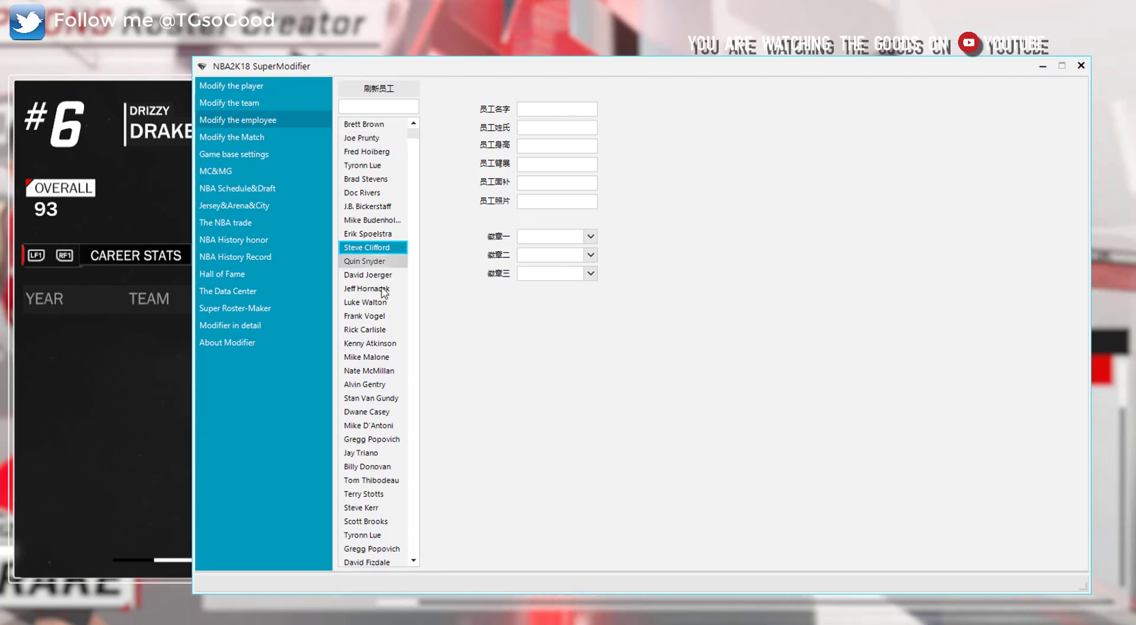
Check the Modify the Match and Game base settings sections for editable options.
click(218, 137)
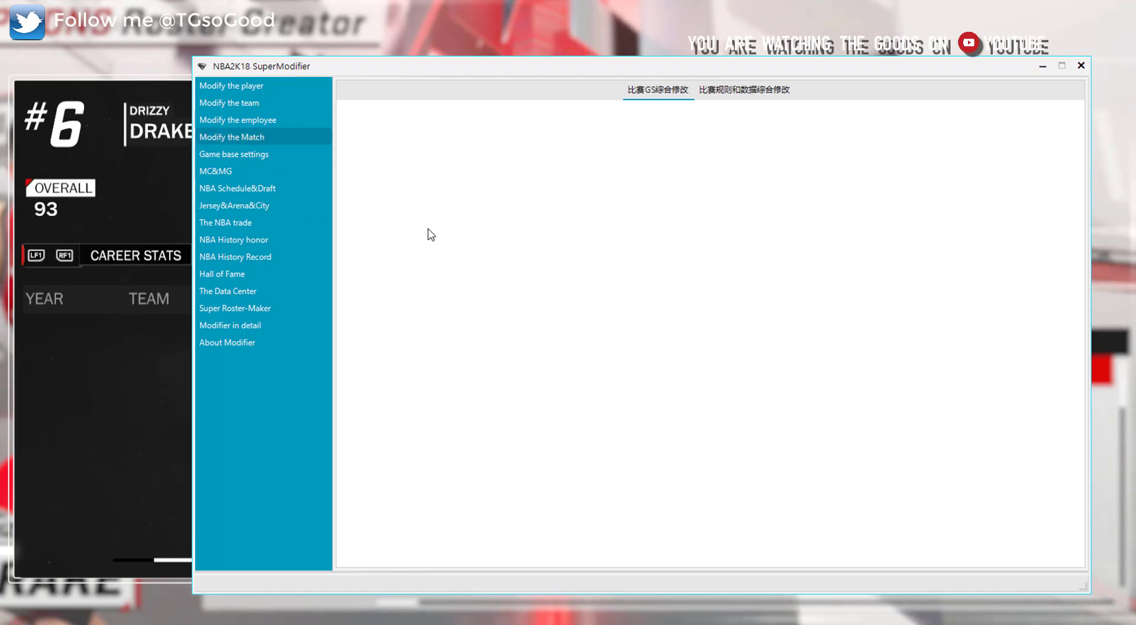
click(243, 156)
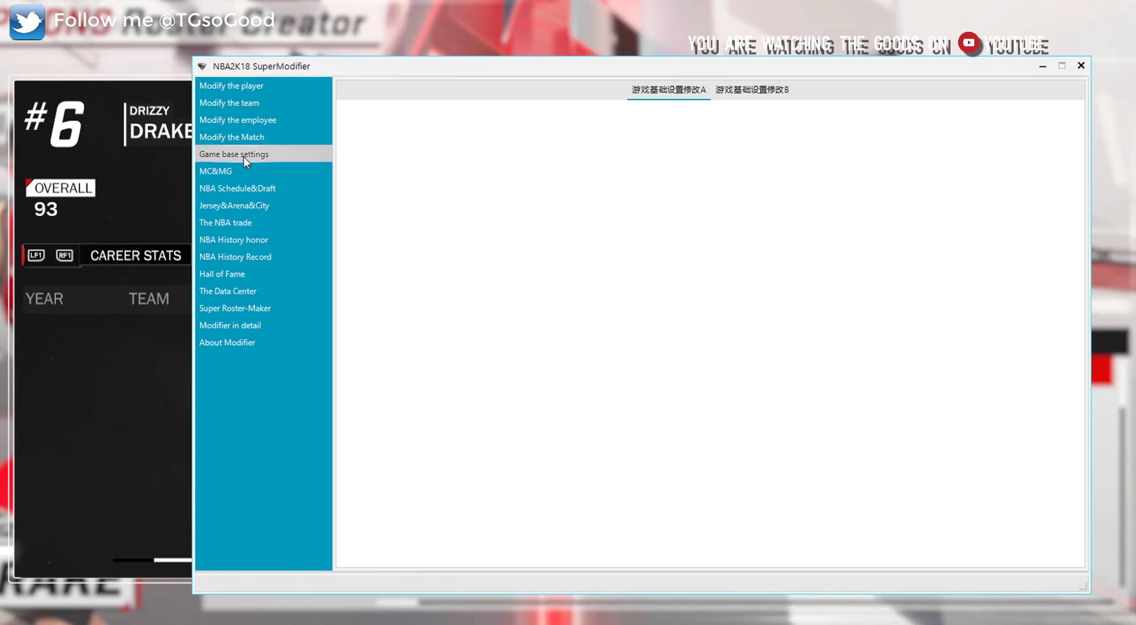
click(249, 138)
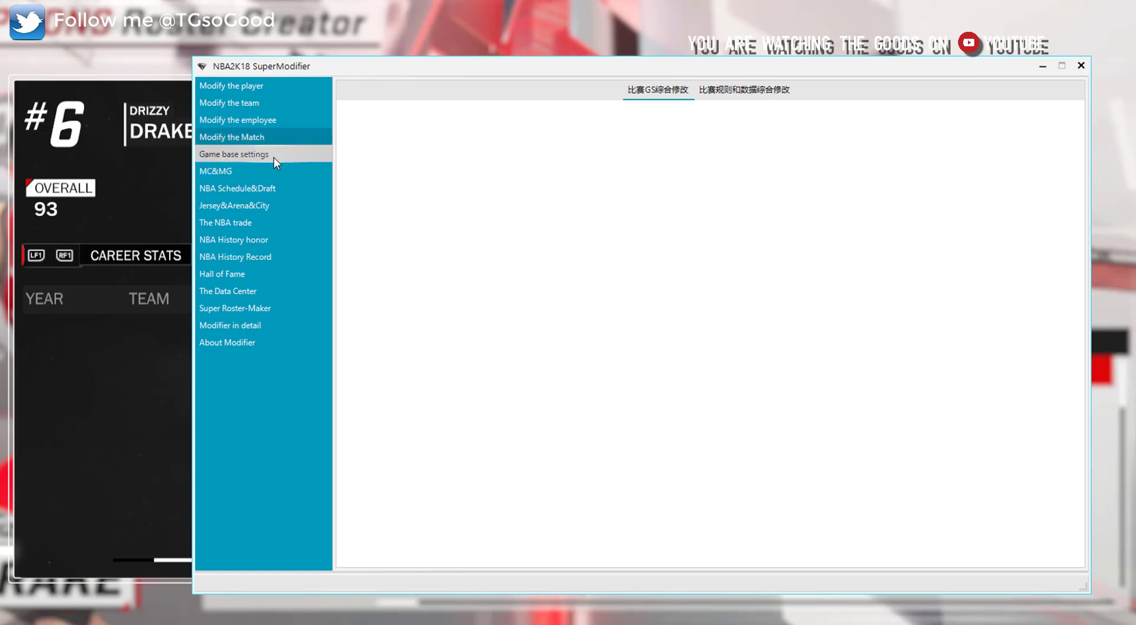
click(270, 155)
click(263, 141)
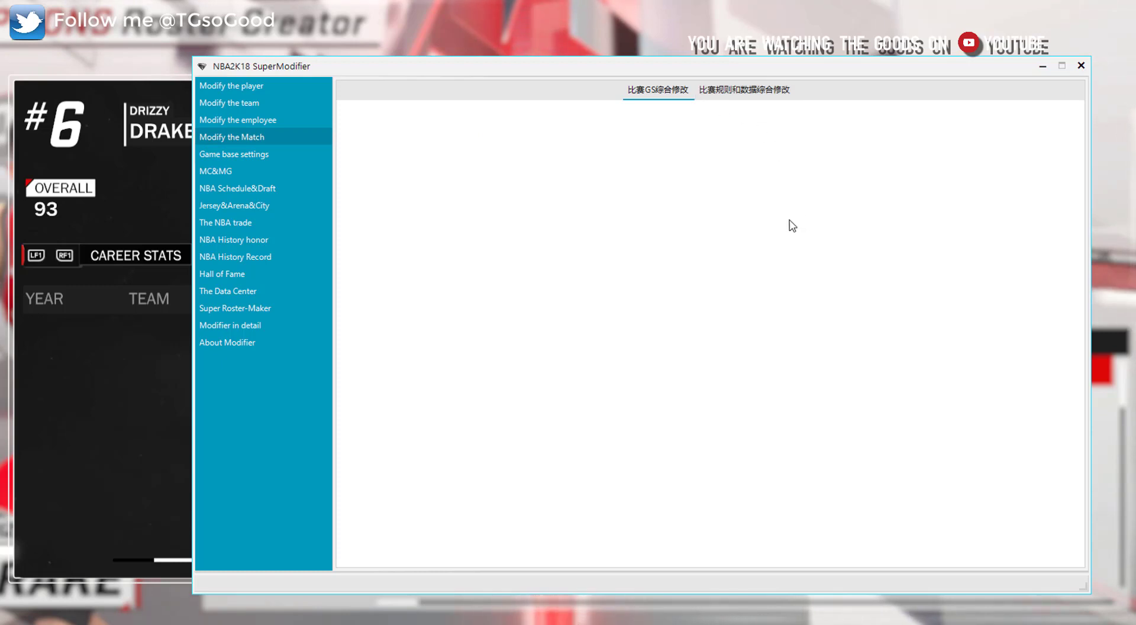
click(275, 155)
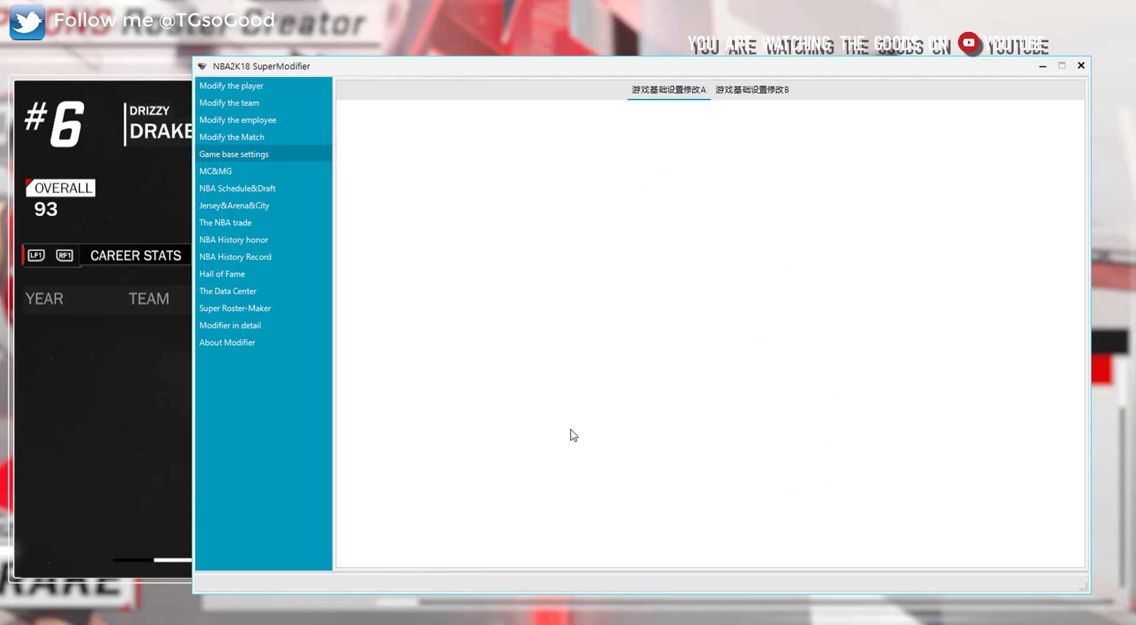
Look over the My Career and MyGM/MyLeague pages of the MC&MG section.
click(229, 172)
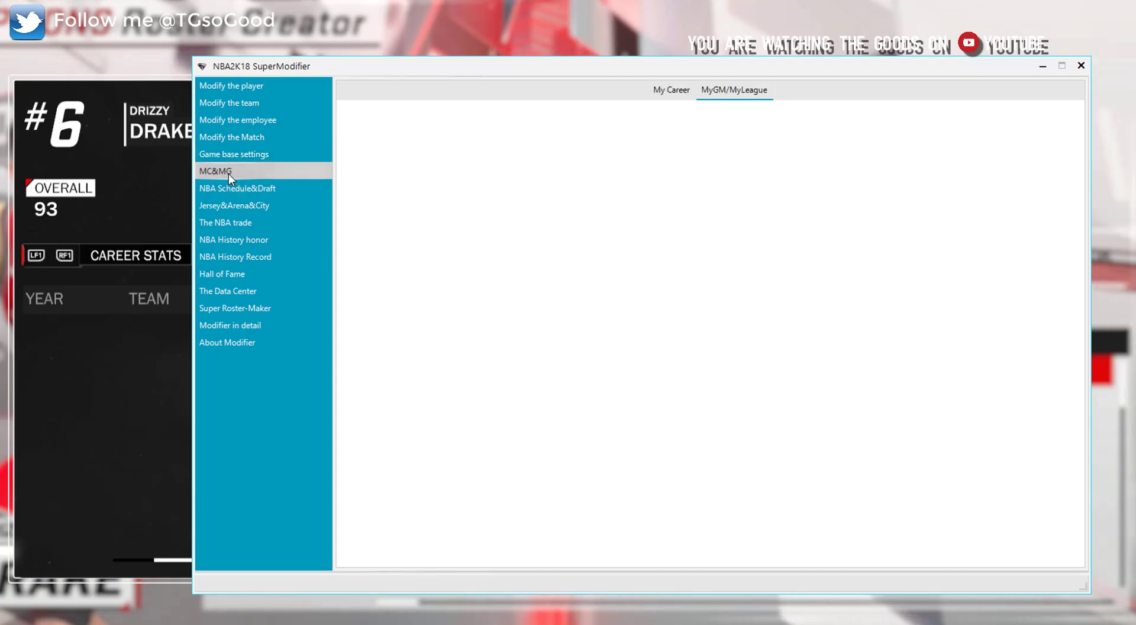
click(665, 95)
click(718, 97)
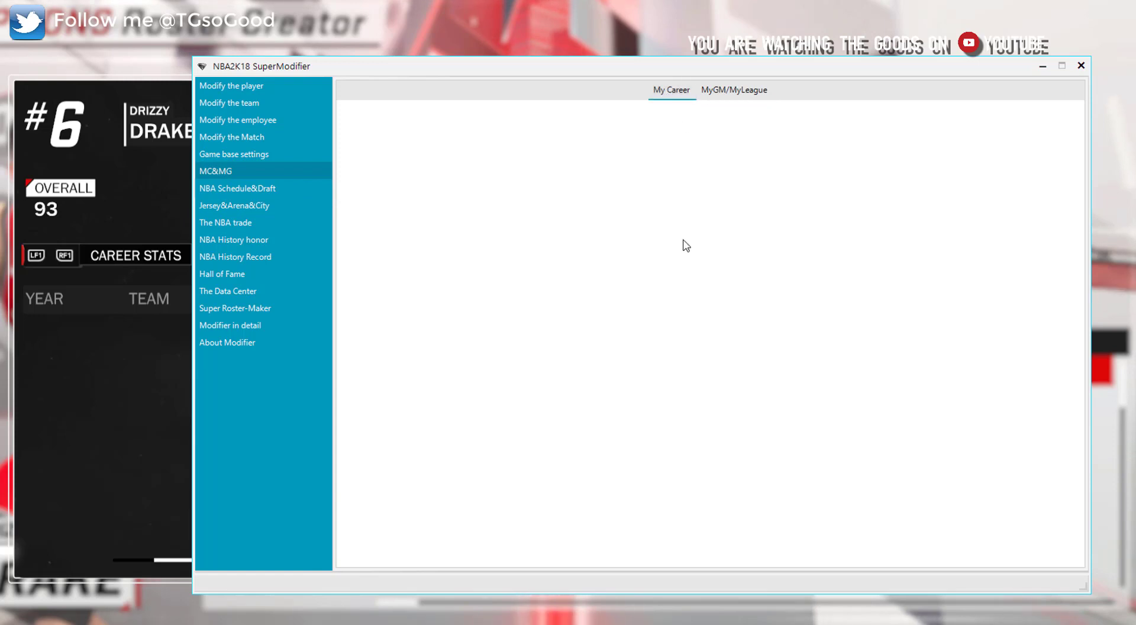
Compare the league schedule and draft pages of the NBA Schedule&Draft section.
click(232, 187)
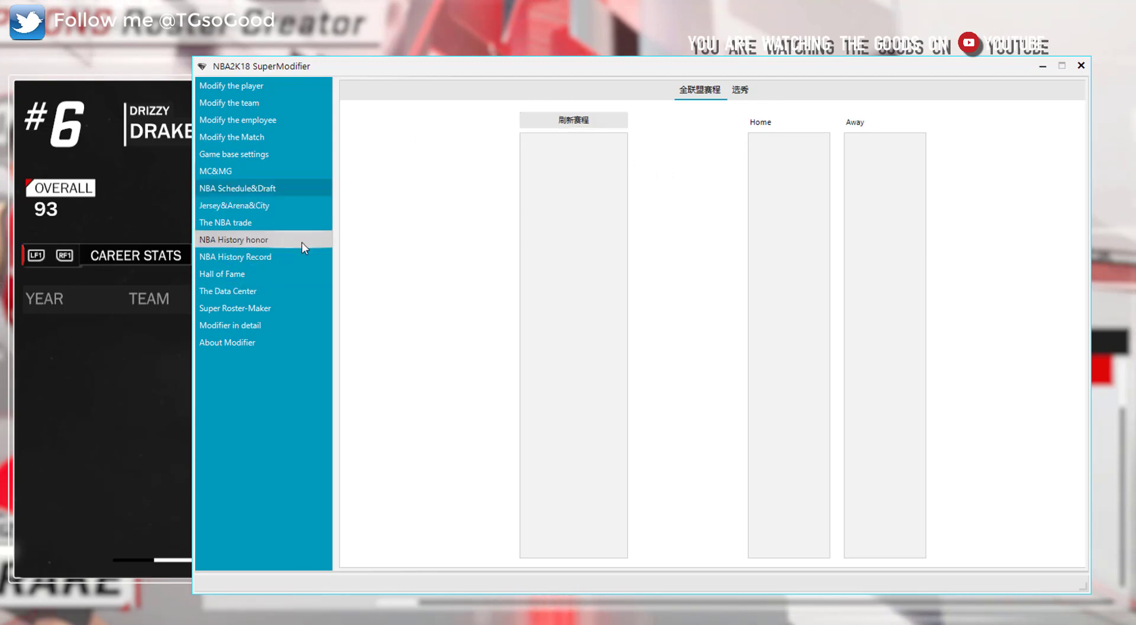
click(741, 93)
click(700, 94)
click(740, 94)
click(701, 95)
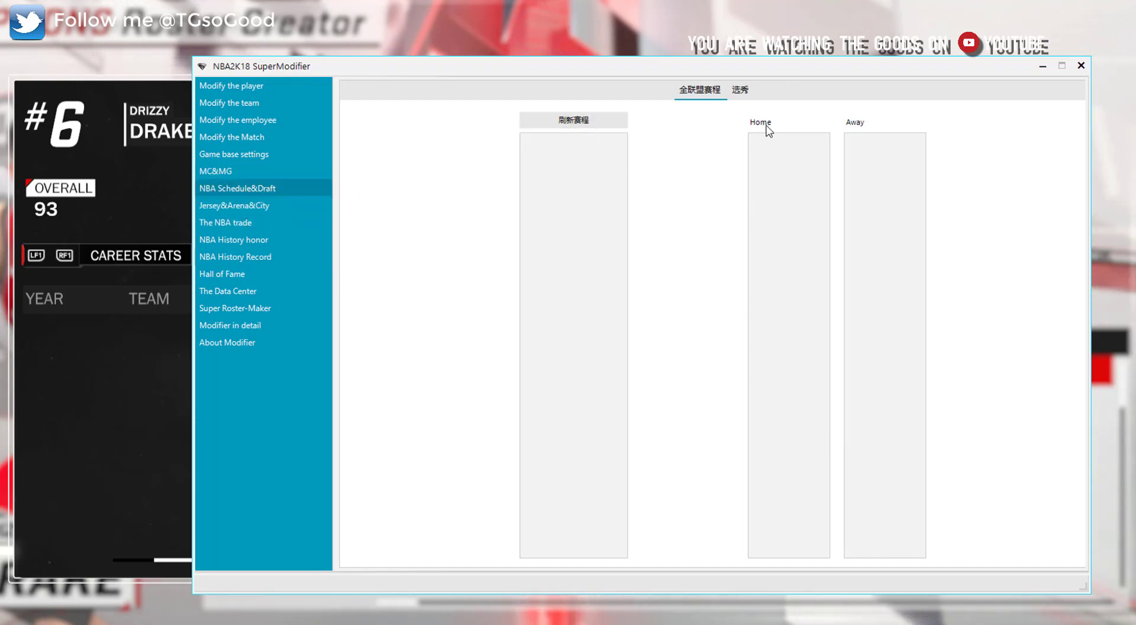
click(740, 90)
click(710, 94)
click(740, 90)
click(705, 90)
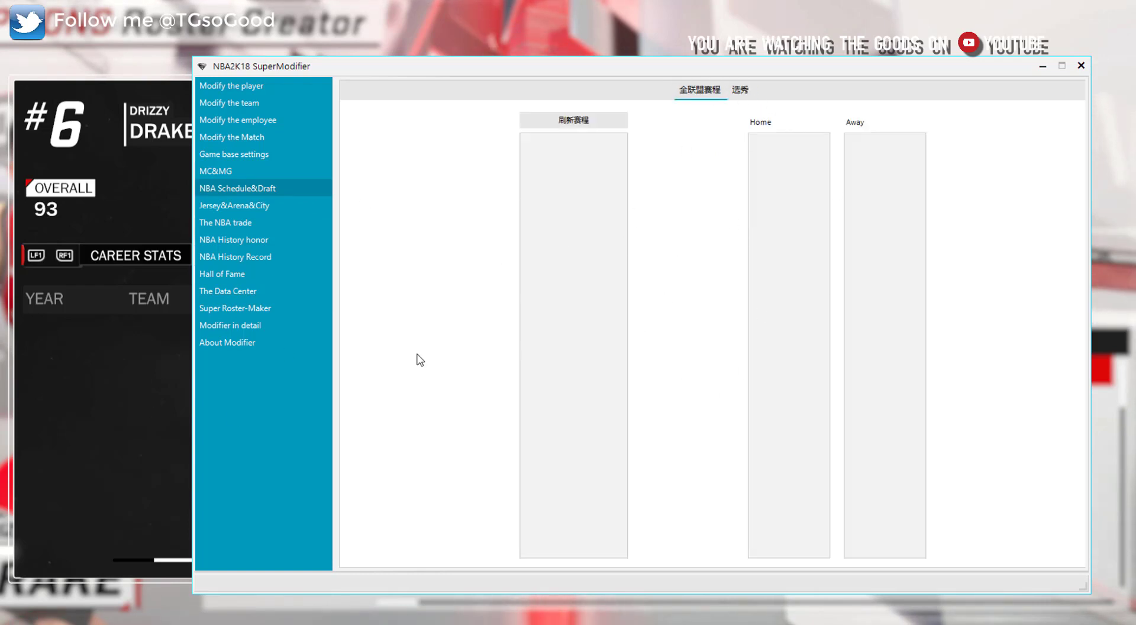
Load the team list in the Jersey&Arena&City section and select the 76ers' u000phi_current_city jersey.
click(233, 209)
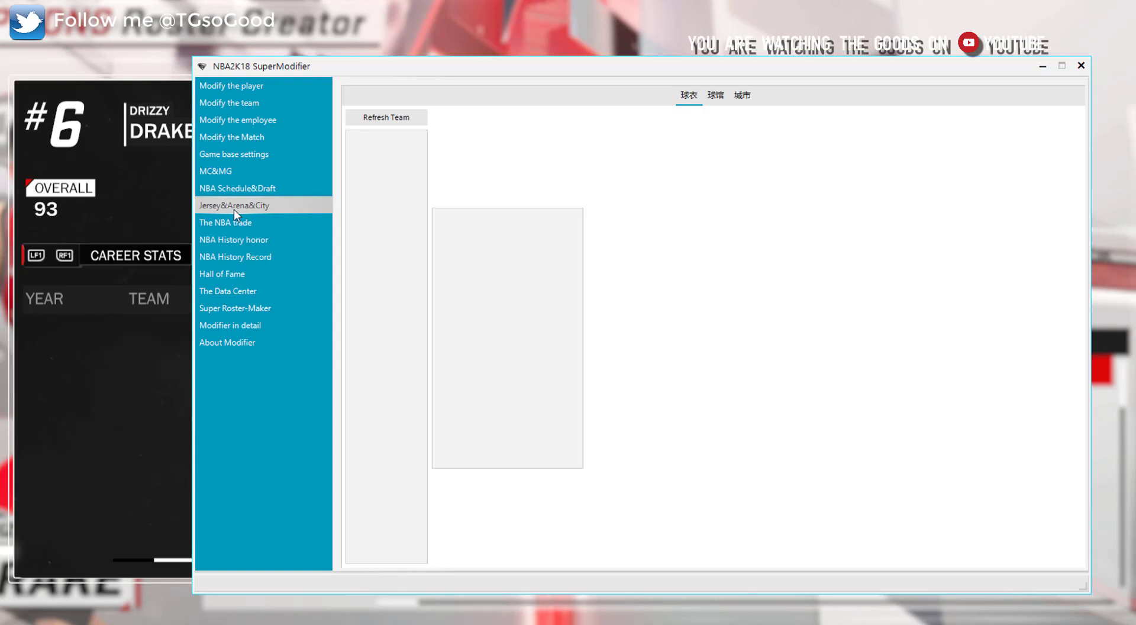
click(384, 118)
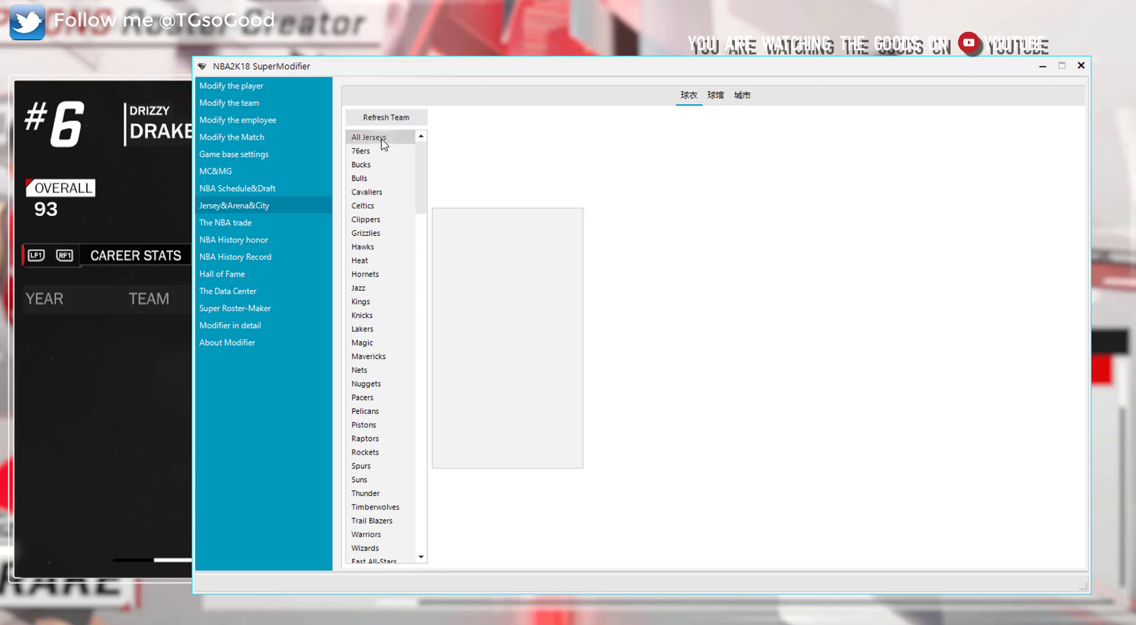
click(382, 165)
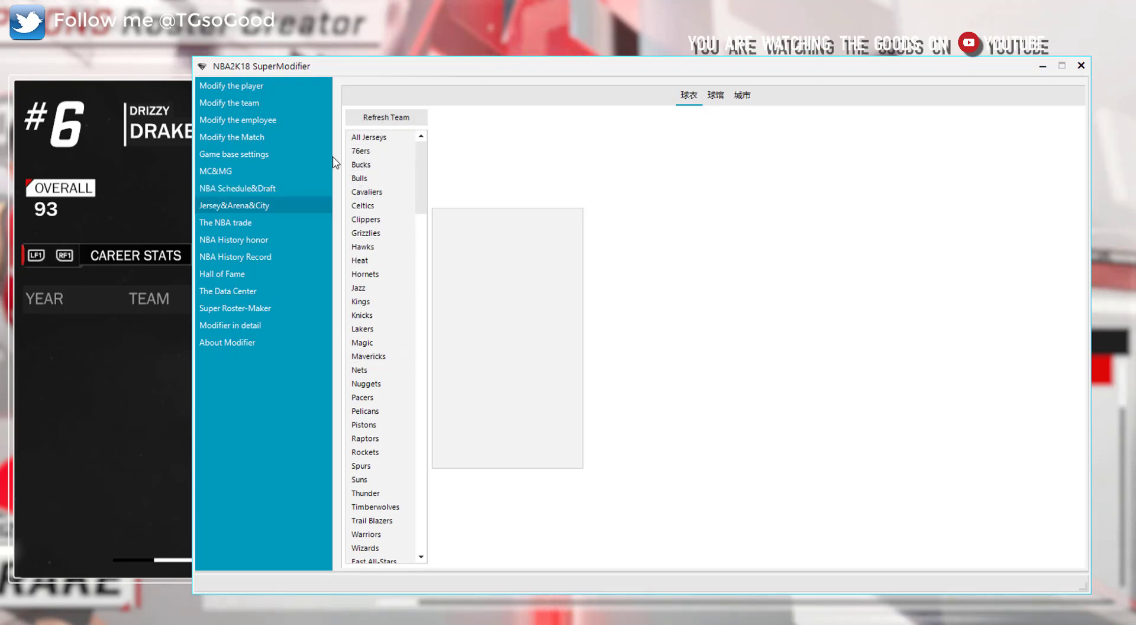
click(367, 151)
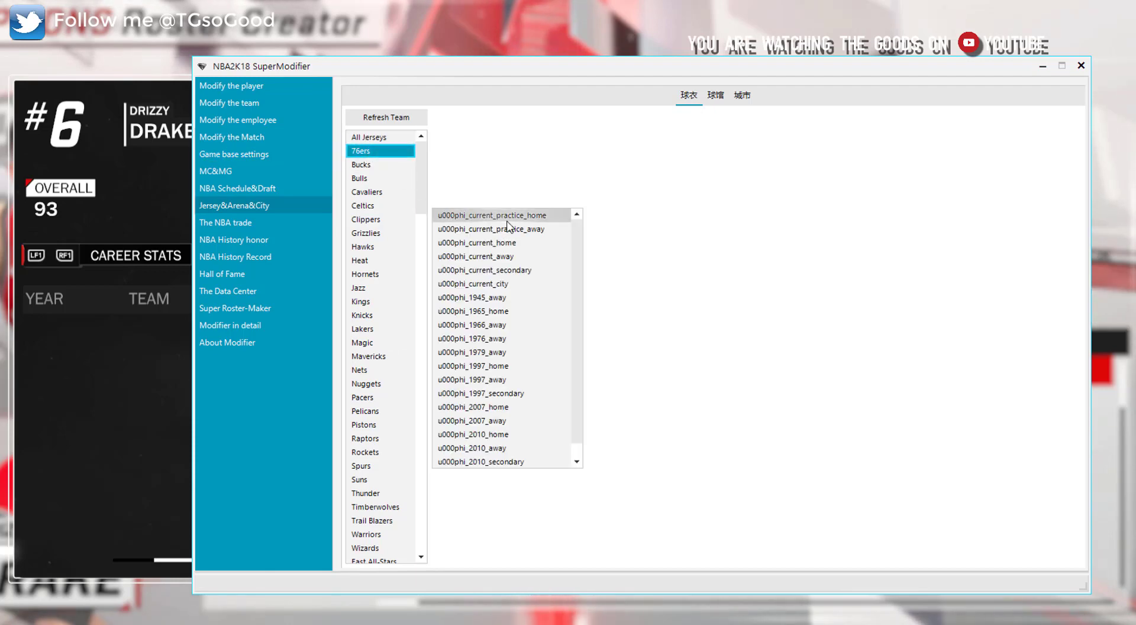
click(507, 283)
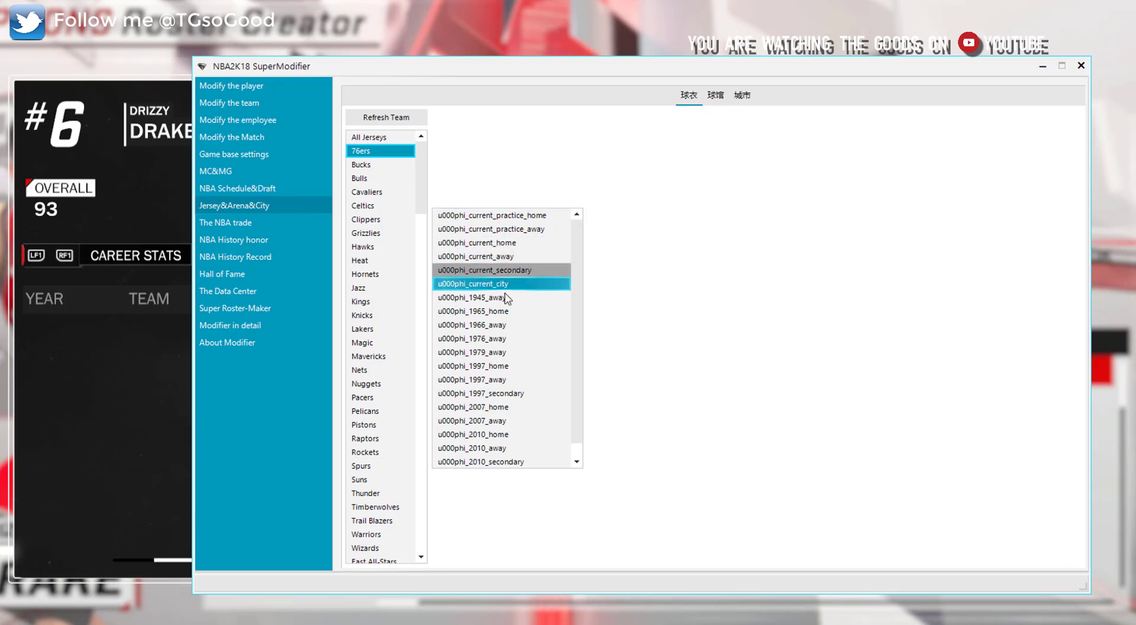
Look through the 76ers' jersey list and the arena and city pages, and select the u000phi_2007_away jersey.
click(577, 462)
click(576, 462)
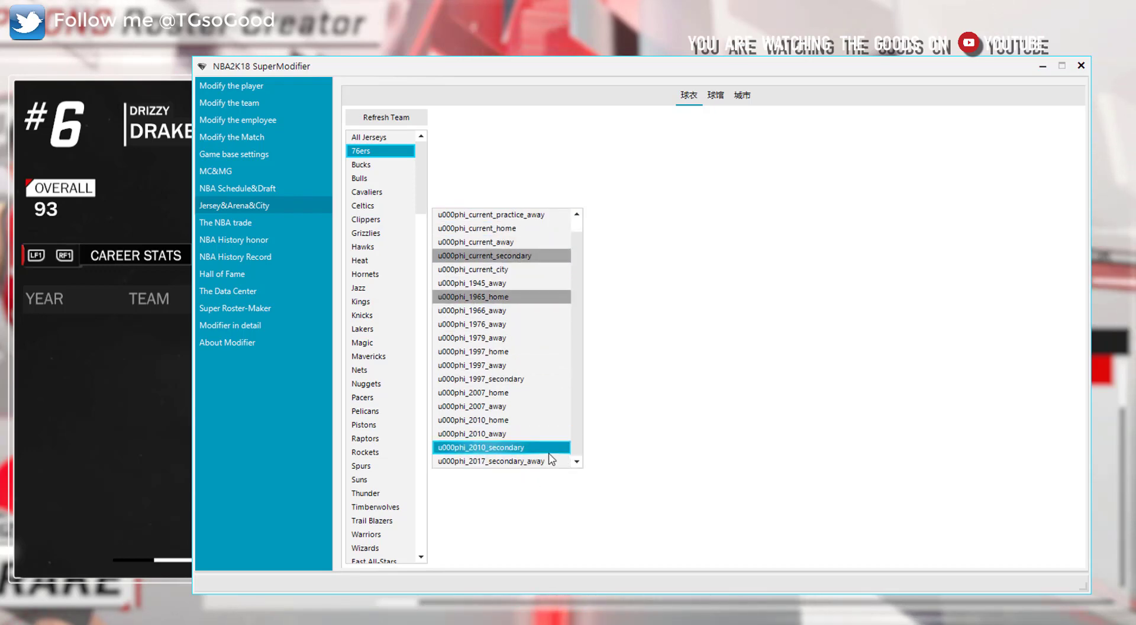
click(714, 106)
click(741, 98)
click(688, 97)
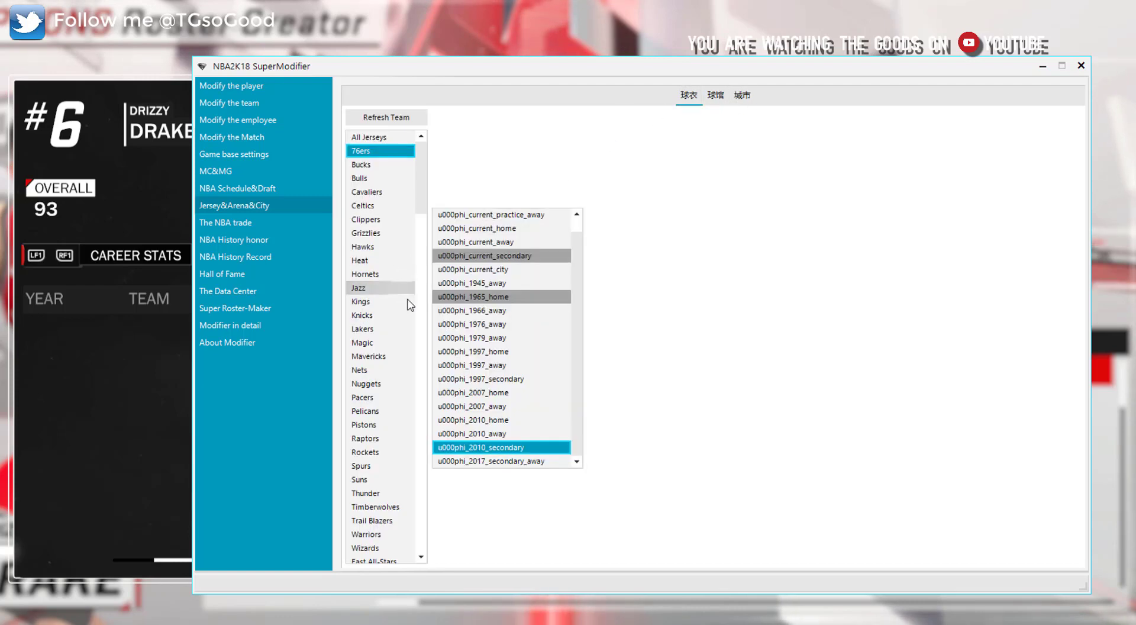
drag(467, 310, 485, 448)
click(474, 406)
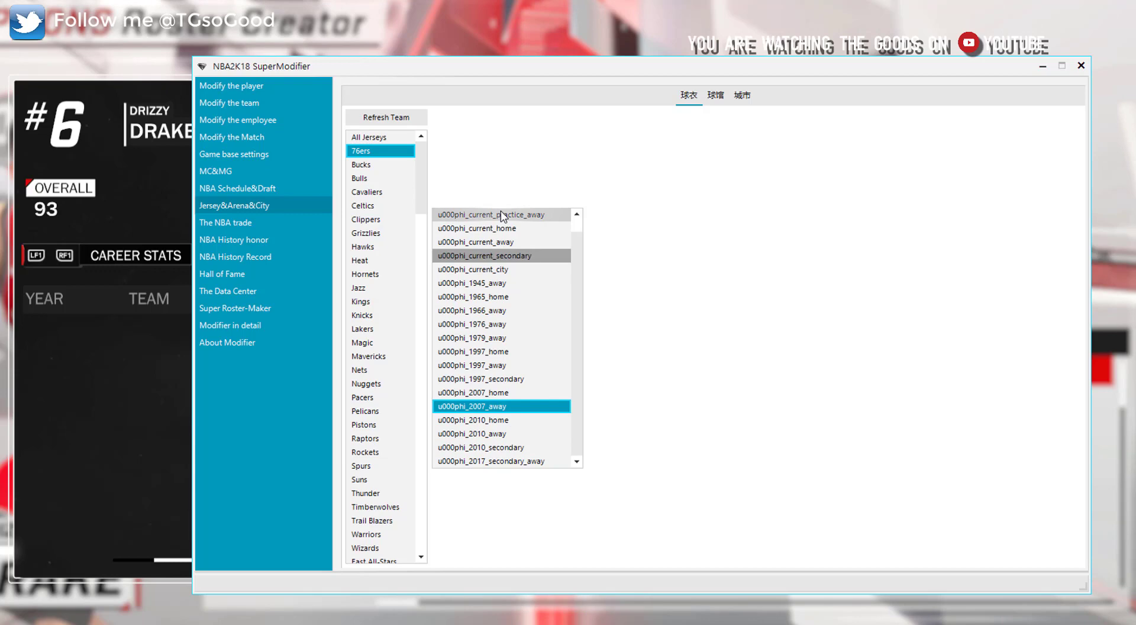
Refresh the trade list in The NBA trade section and load the Knicks and Grizzlies as the two trade teams.
click(251, 224)
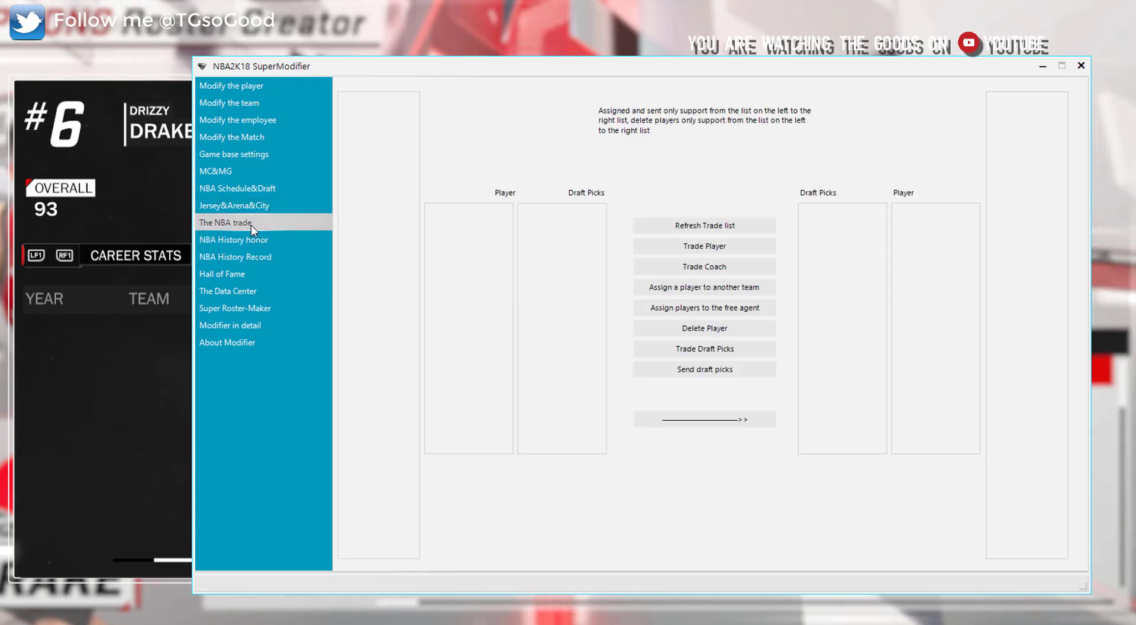
click(706, 232)
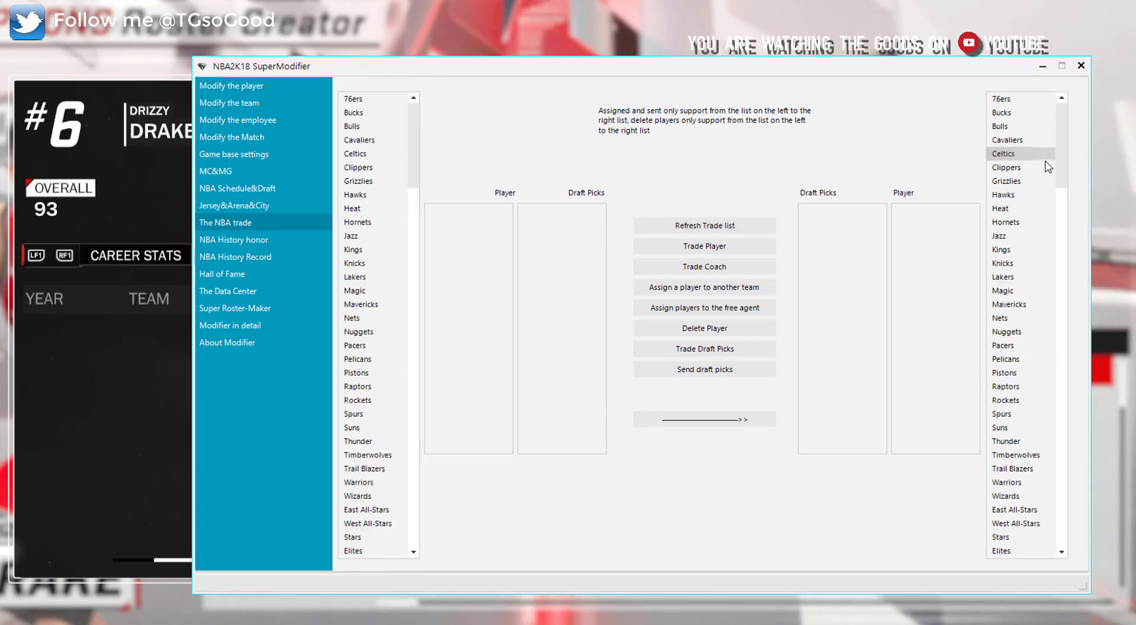
click(677, 269)
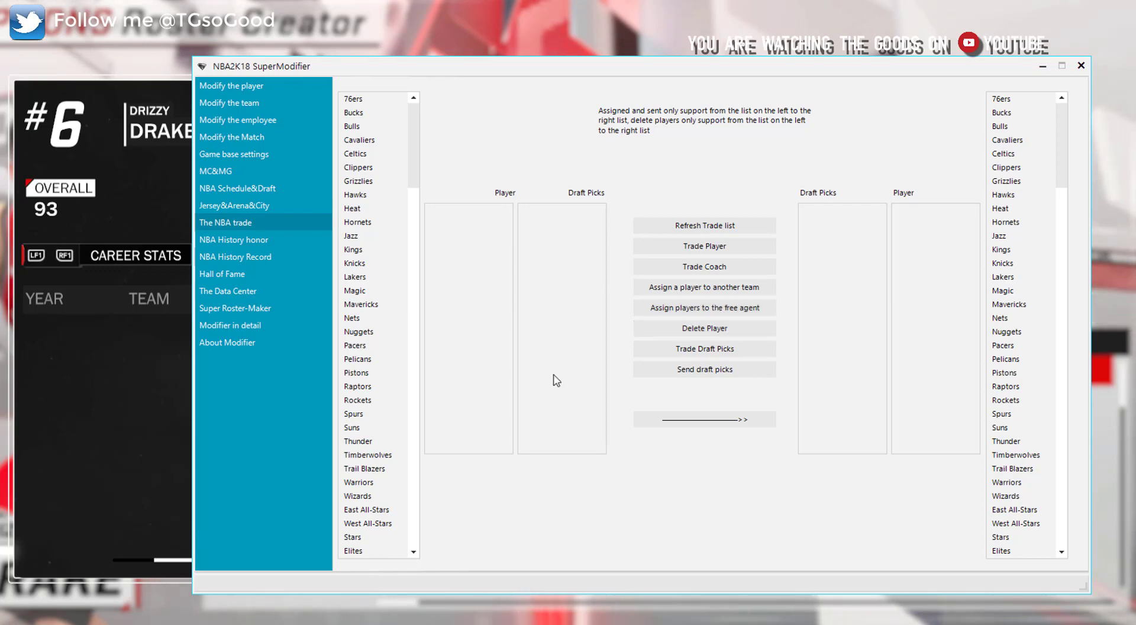
click(359, 265)
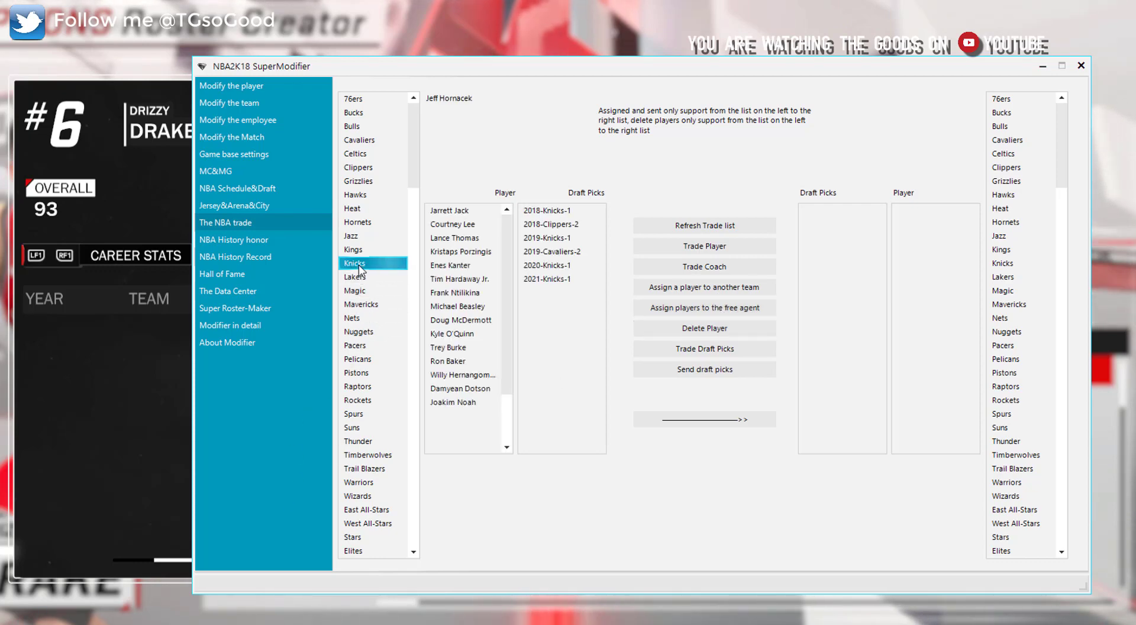
click(1006, 181)
Select the 2018-Knicks-1 and 2018-Grizzlies-1 draft picks as the two sides of a trade.
click(837, 212)
click(548, 211)
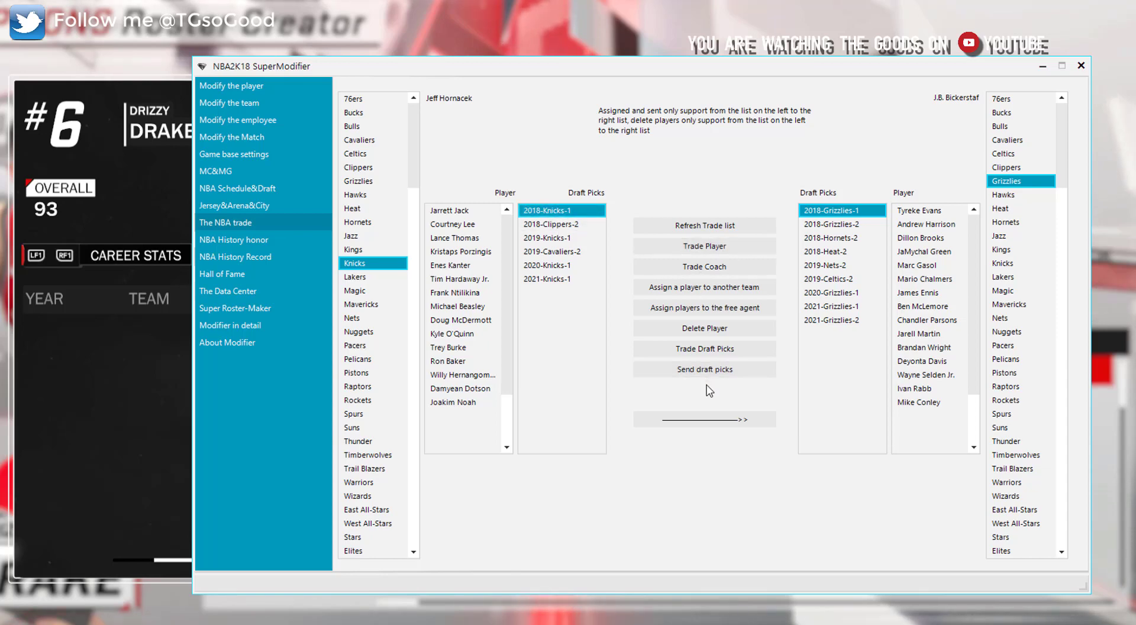
click(705, 420)
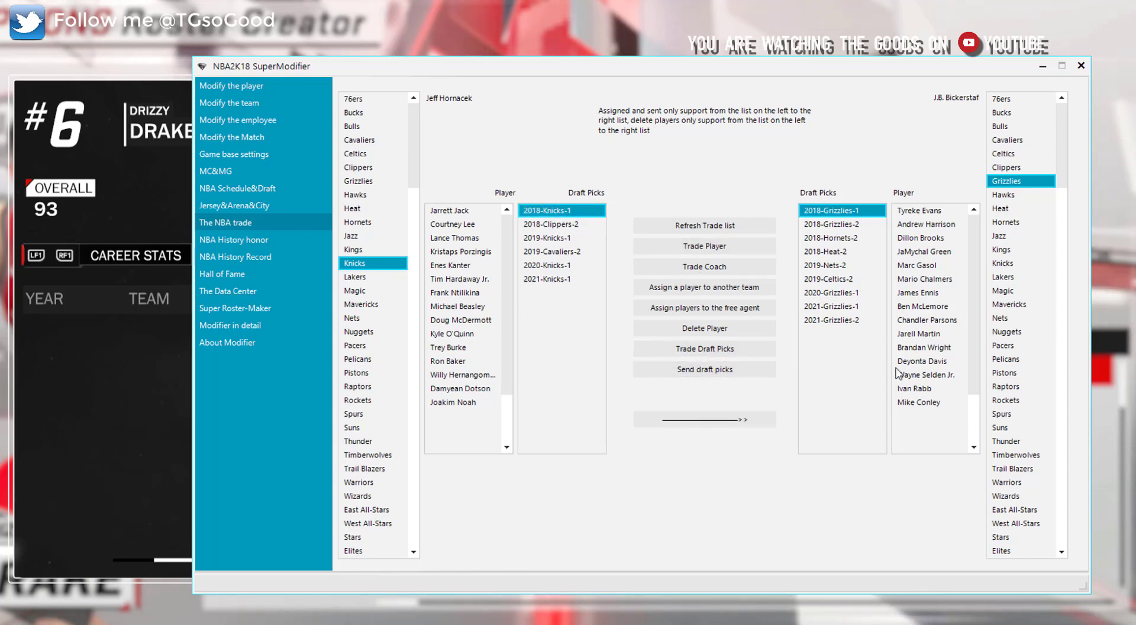
Select Doug McDermott of the Knicks and Brandan Wright of the Grizzlies as the players for a trade.
click(456, 320)
click(924, 348)
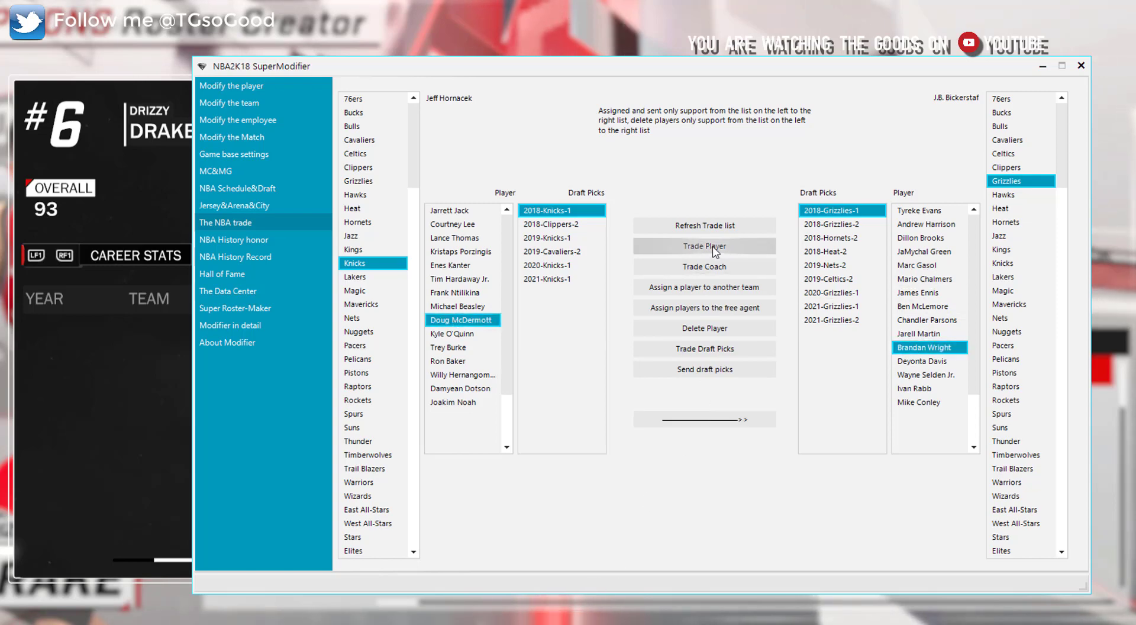
click(715, 427)
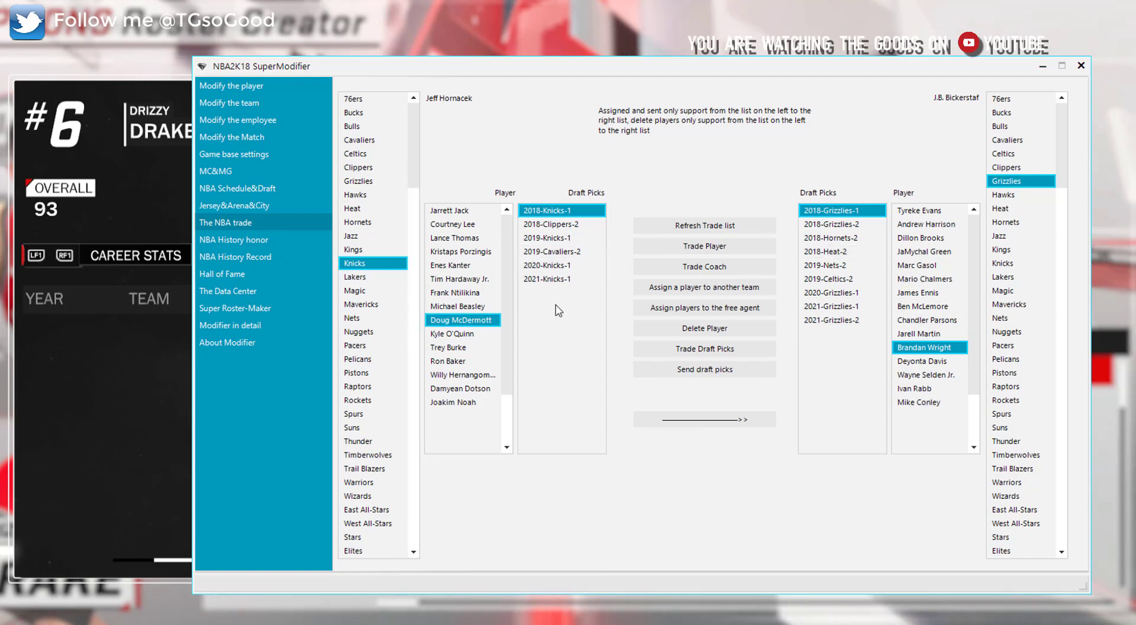
Look over the award pages of the NBA History honor section, from best coach and best defender to champions.
click(255, 259)
click(251, 240)
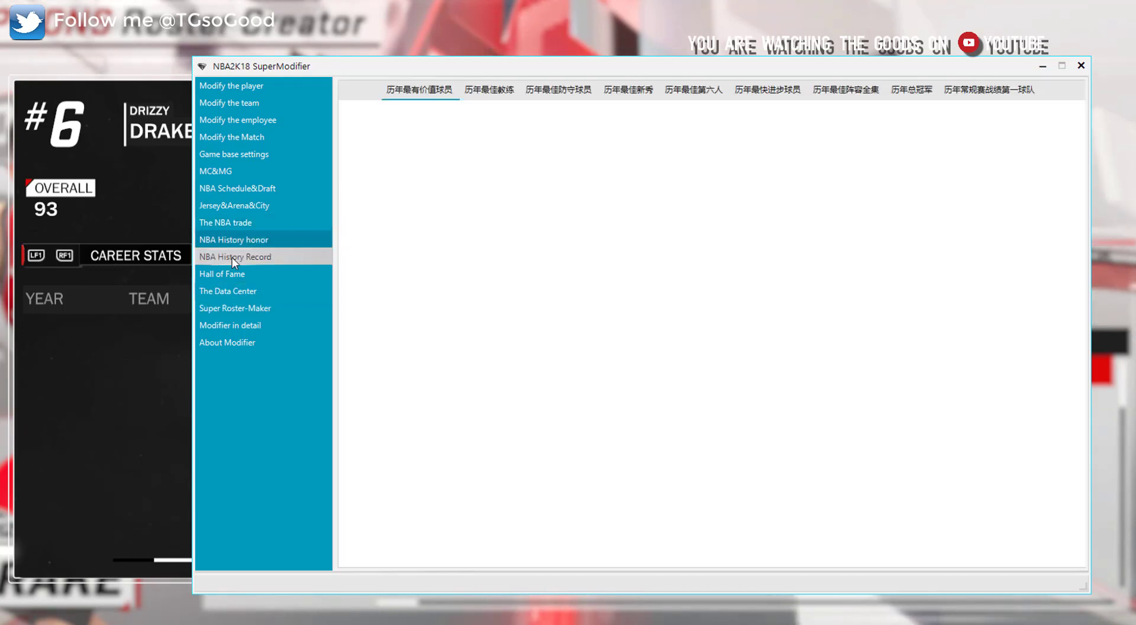
click(488, 92)
click(558, 92)
click(628, 91)
click(701, 95)
click(911, 91)
Check the NBA History Record, Hall of Fame and The Data Center sections for editable content.
click(264, 261)
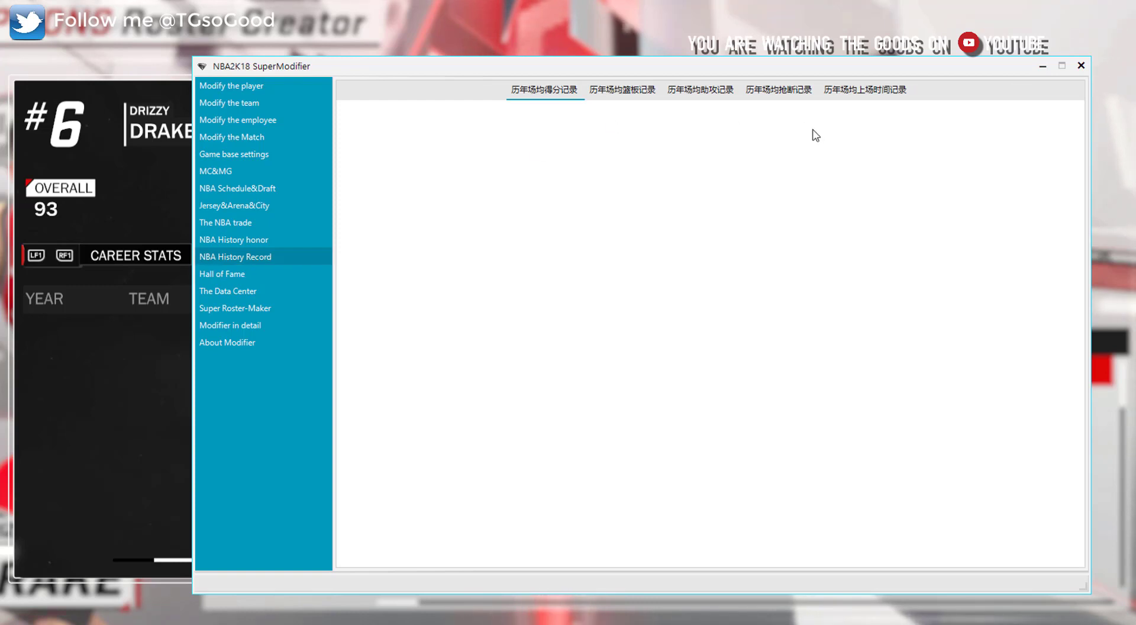
click(225, 271)
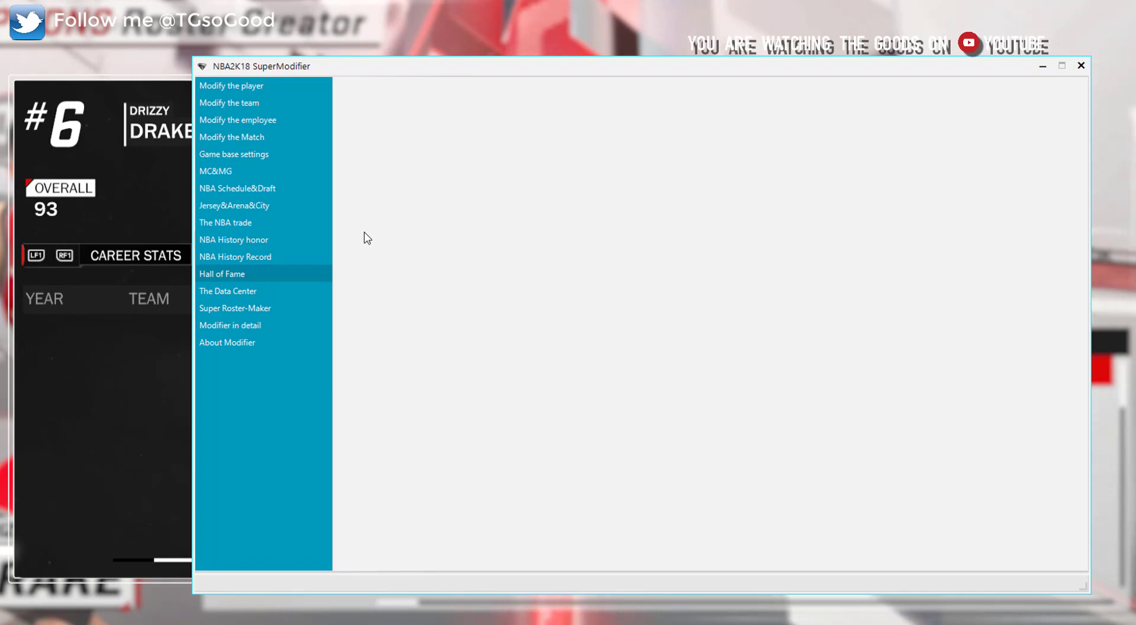
click(244, 292)
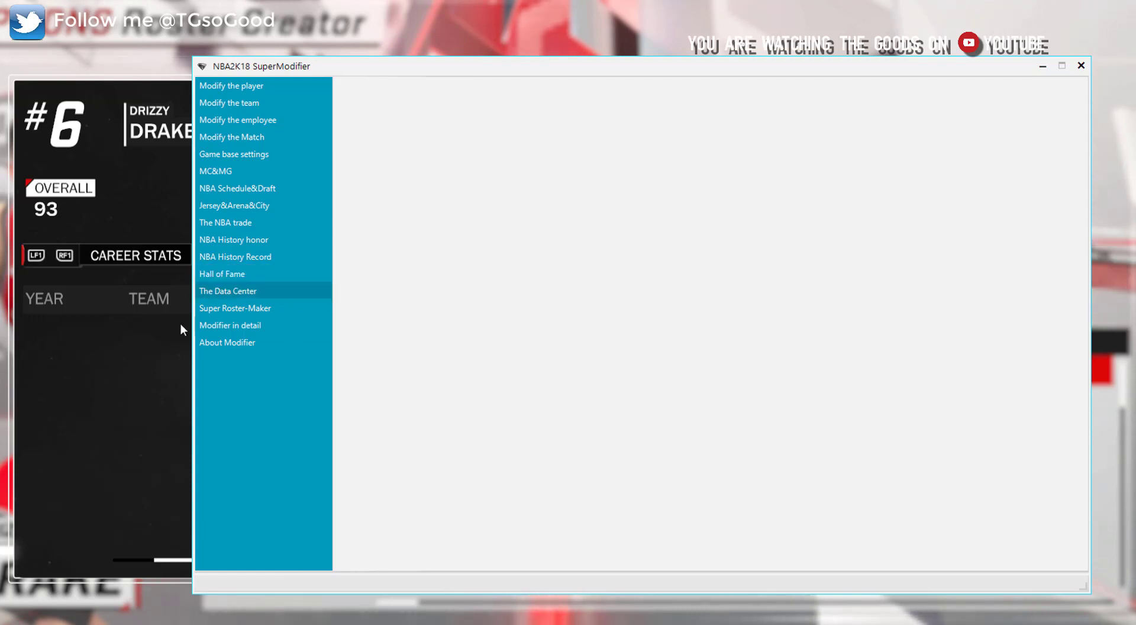
Open the Super Roster-Maker section and let the application continue past the unhandled exception.
click(251, 320)
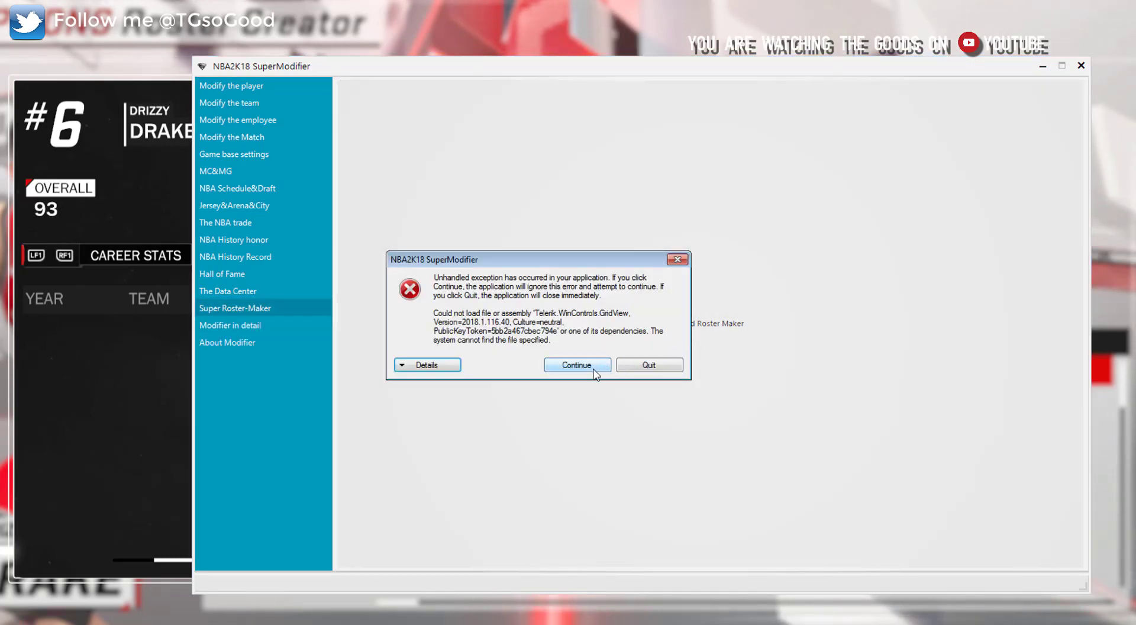
click(595, 367)
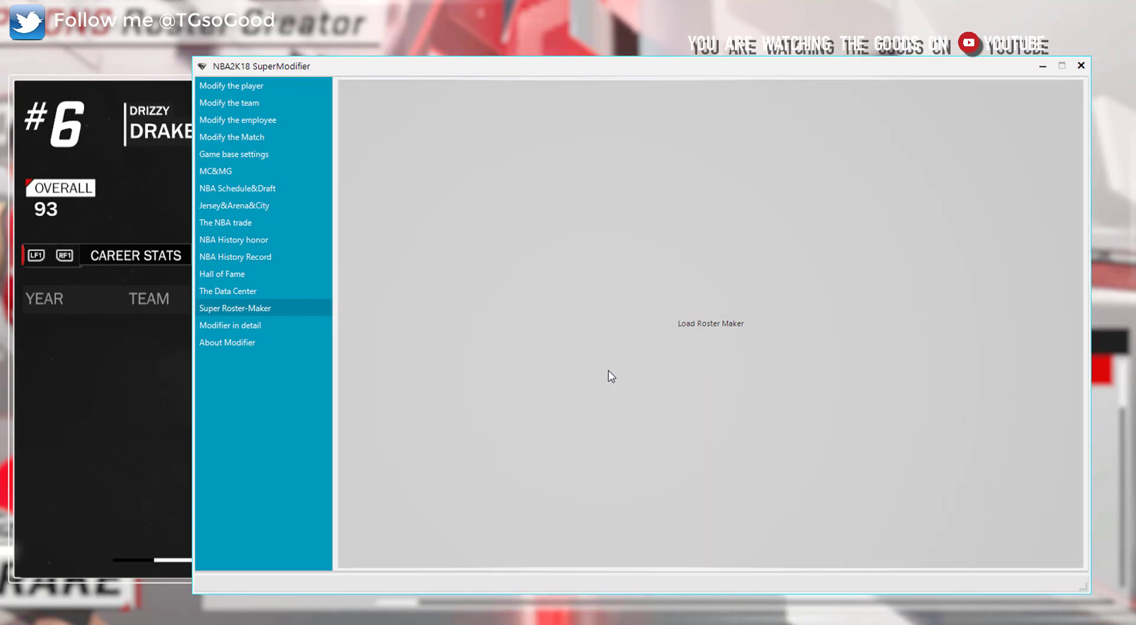